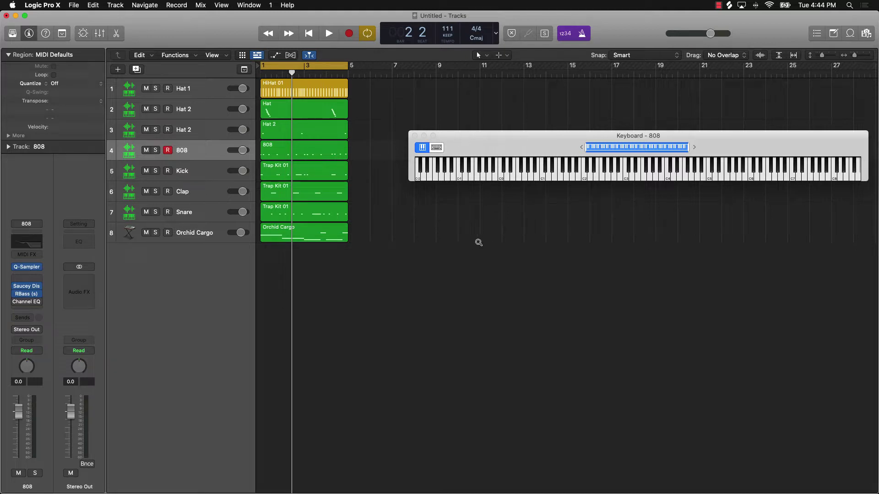
- Play back the four-bar loop to hear the beat, and close the floating keyboard window
scroll(478, 243, "down", 5)
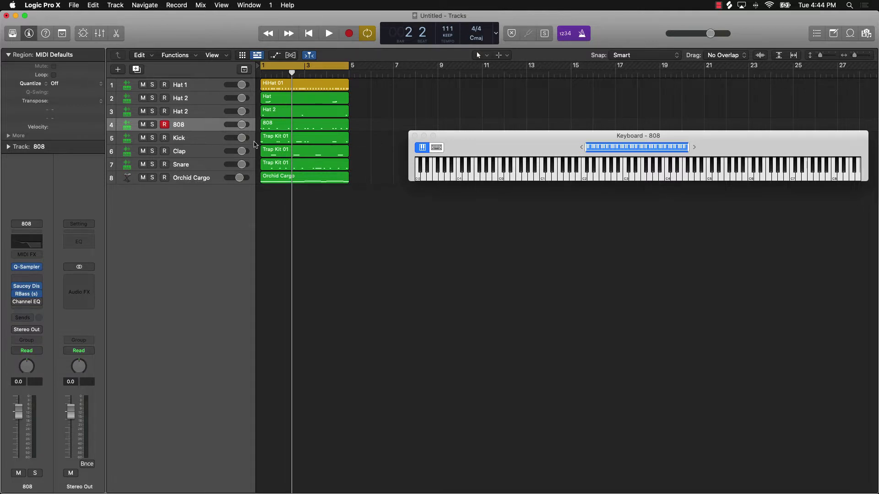
key("XF86AudioRaiseVolume")
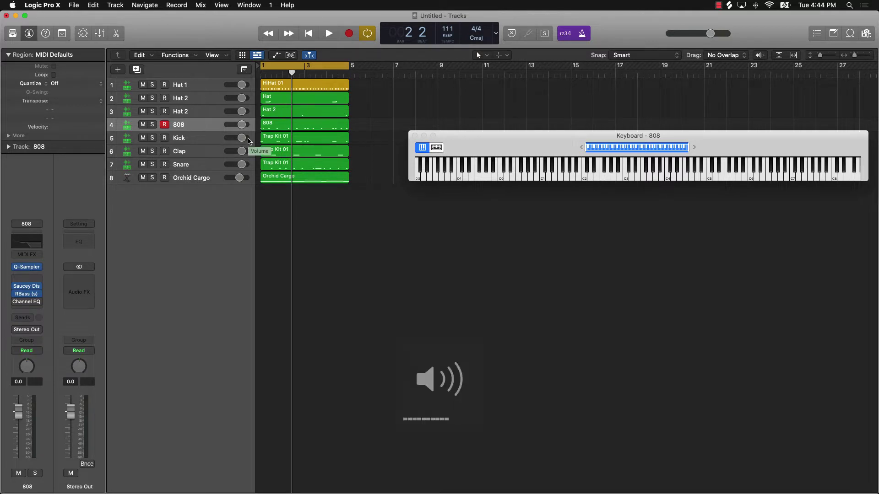
key("space")
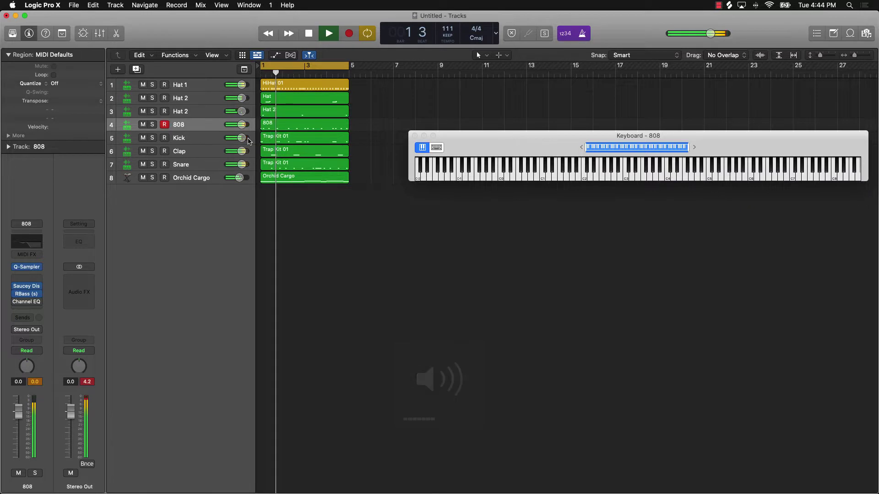
key("XF86AudioLowerVolume")
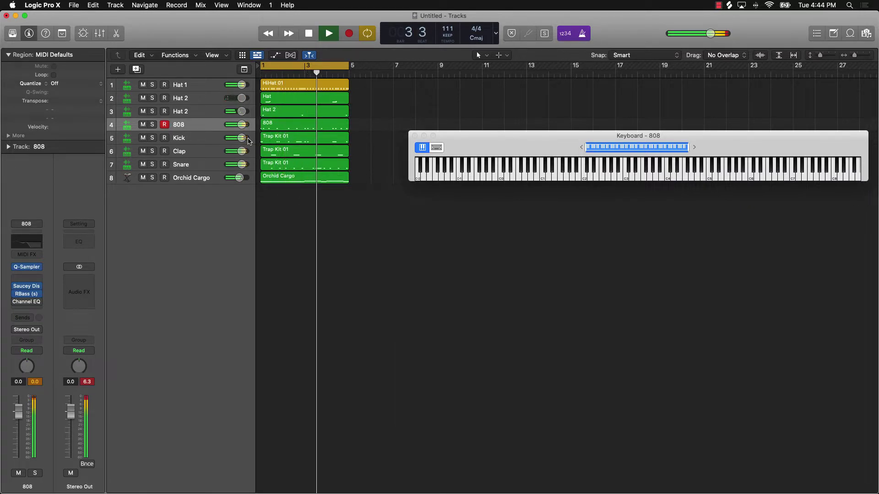
left_click(415, 136)
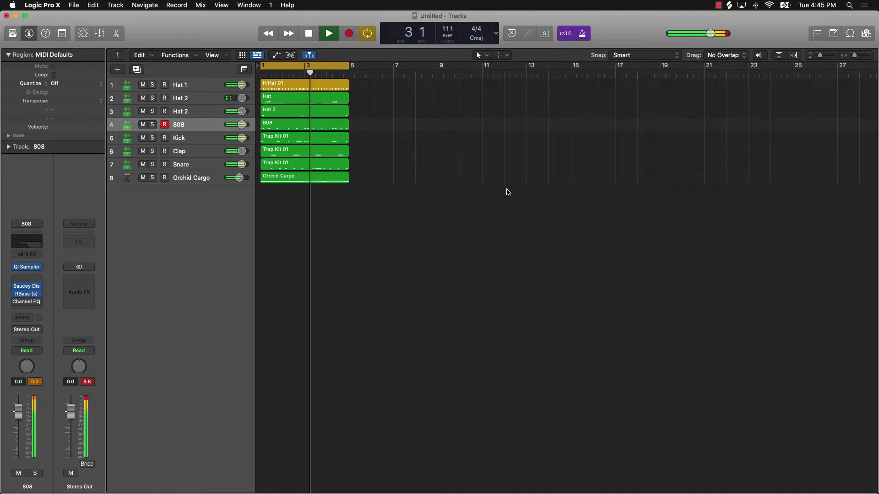
key("space")
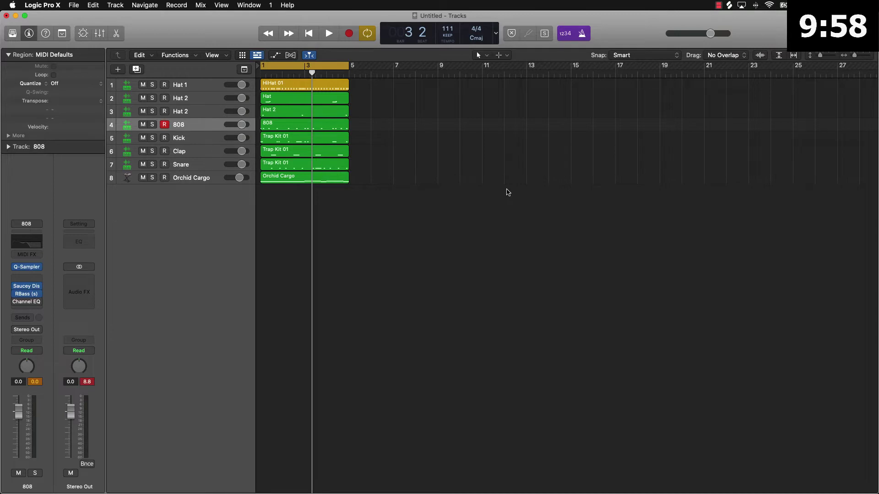
- Rename the third track to Open, and name all regions after their tracks
key("period")
key("period")
key("period")
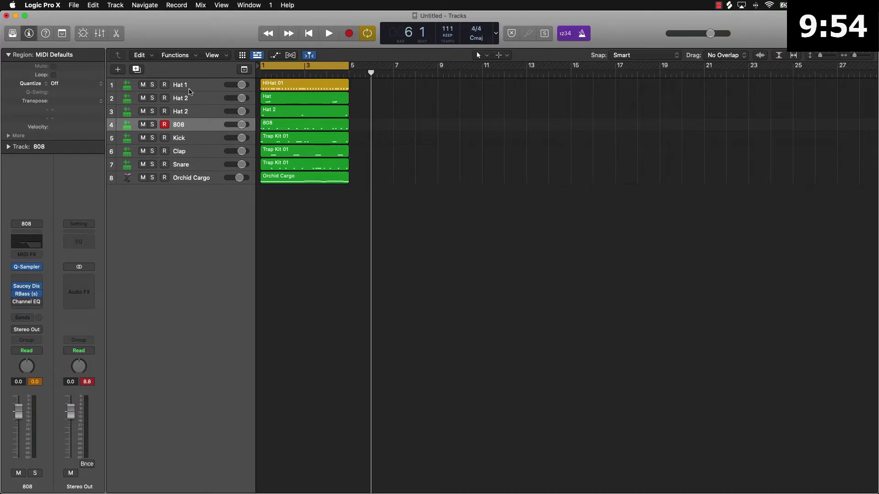
double_click(185, 114)
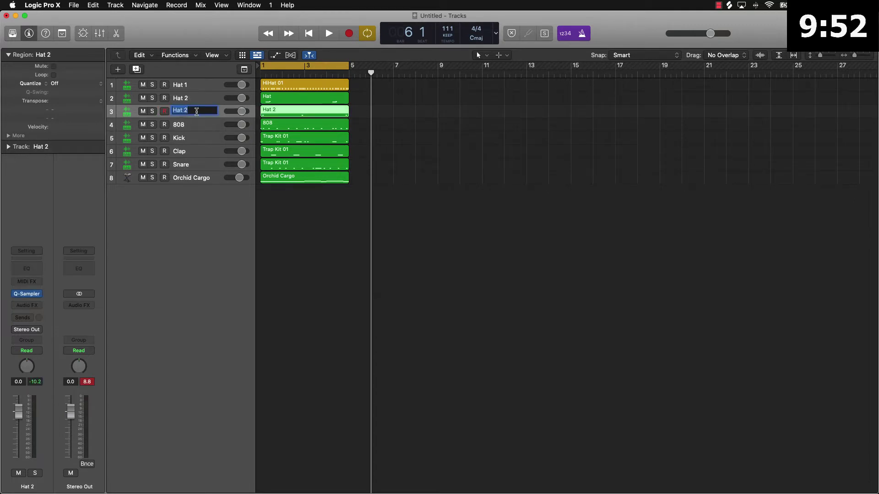
type("Open")
key("Return")
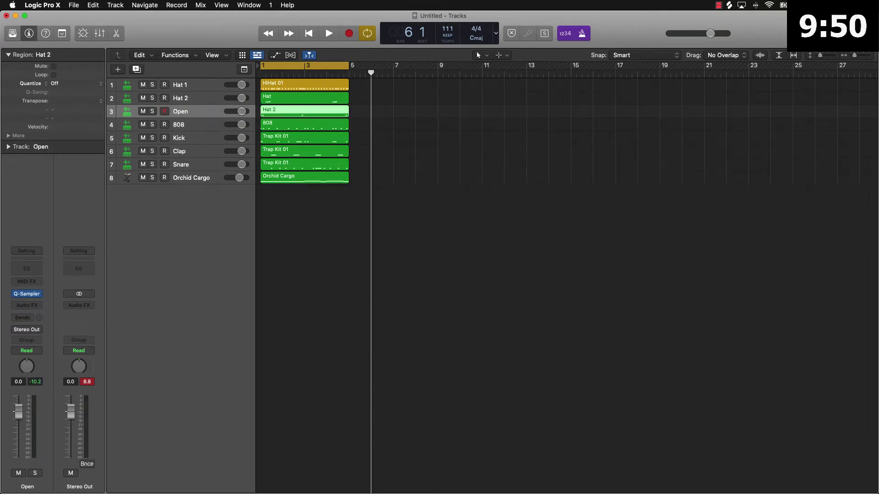
key("super+a")
key("alt+shift+n")
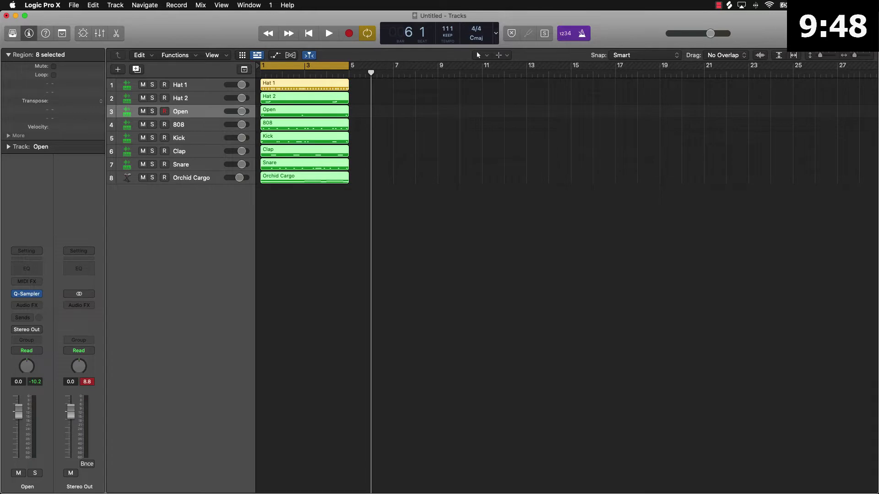
- Repeat all eight four-bar regions back to back until the arrangement reaches bar 57
key("comma")
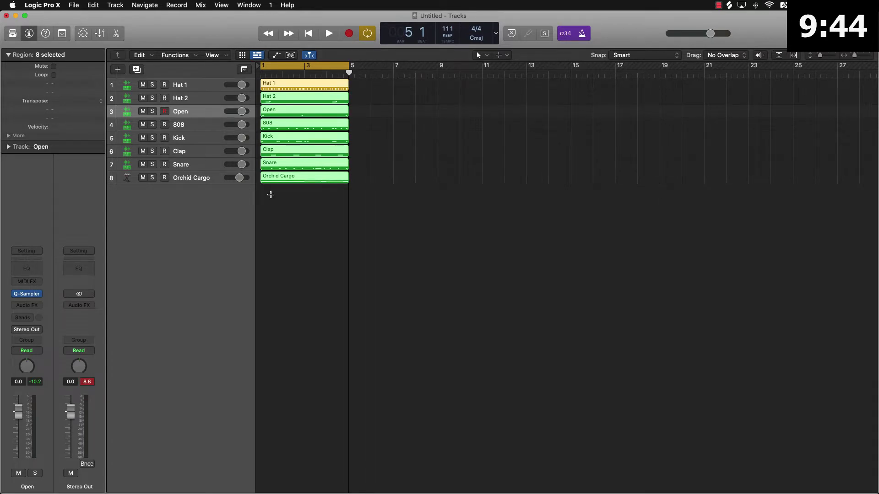
key("super+r")
key("super+r")
key("super+r")
key("super+r")
key("super+r")
key("super+r")
key("super+r")
key("super+r")
key("super+r")
key("super+r")
key("super+r")
key("super+r")
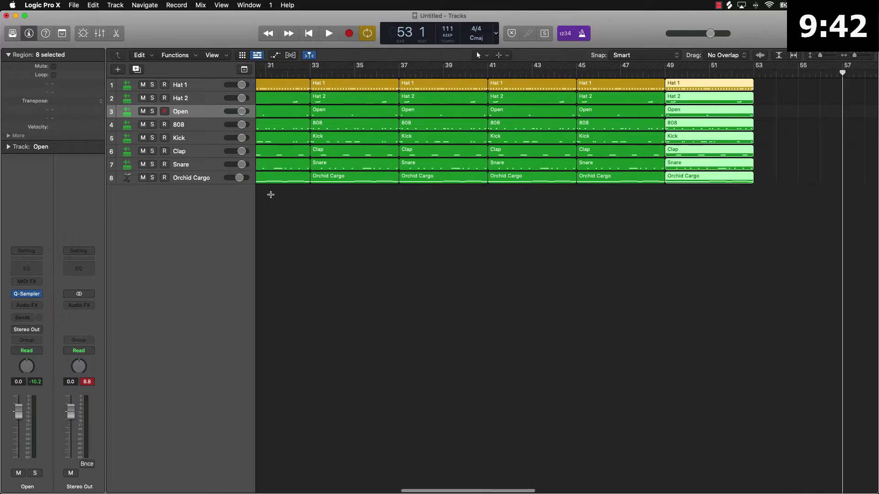
key("super+r")
left_click(493, 232)
- Return to the project start, turn off cycle mode, and move the Orchid Cargo track above Hat 1
key("Return")
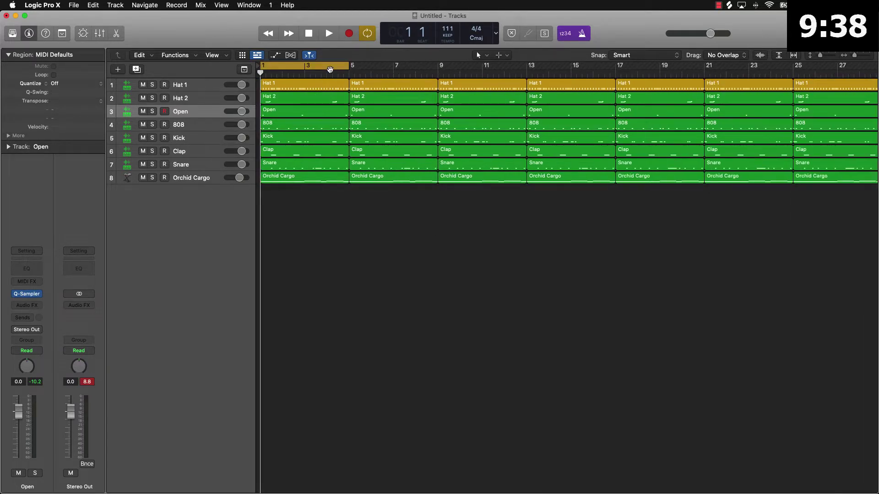
left_click(329, 69)
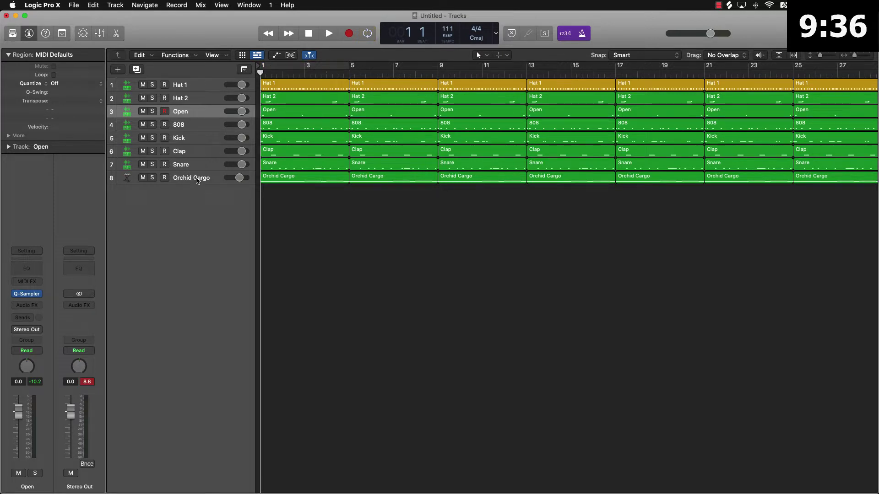
left_click_drag(197, 180, 196, 87)
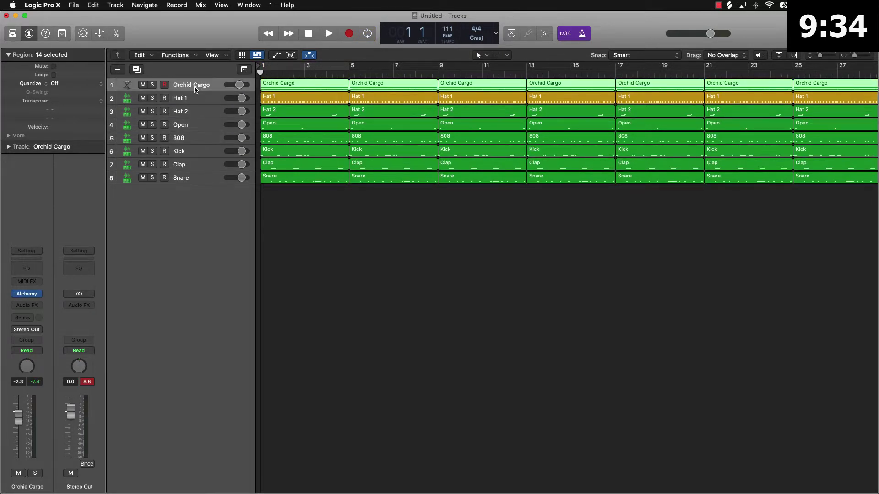
- Solo the Orchid Cargo track and play it from bar 1 with the metronome turned off
left_click(152, 85)
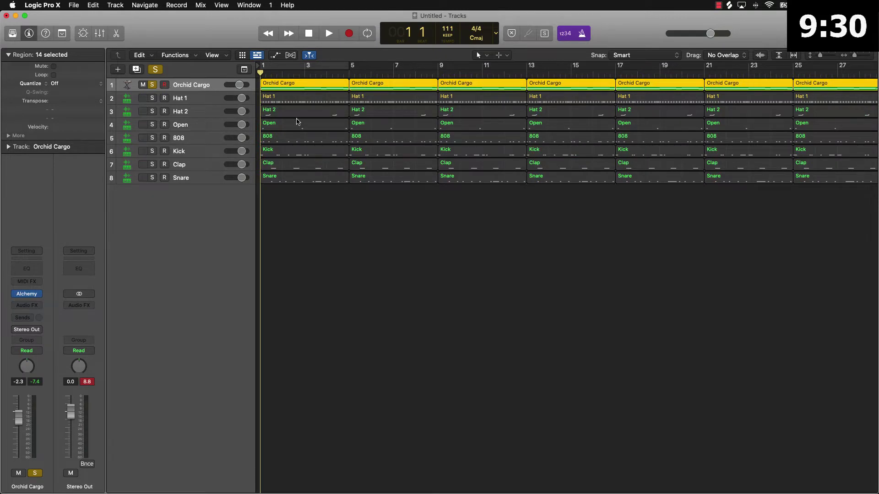
key("space")
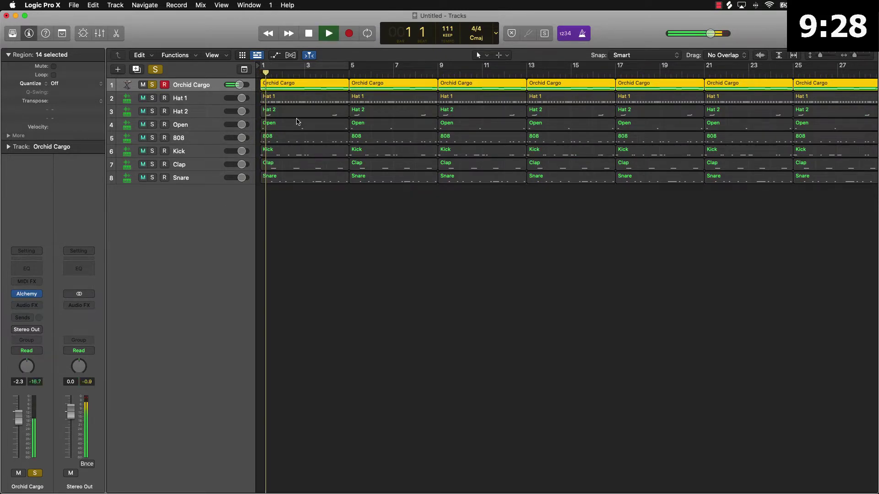
left_click(583, 35)
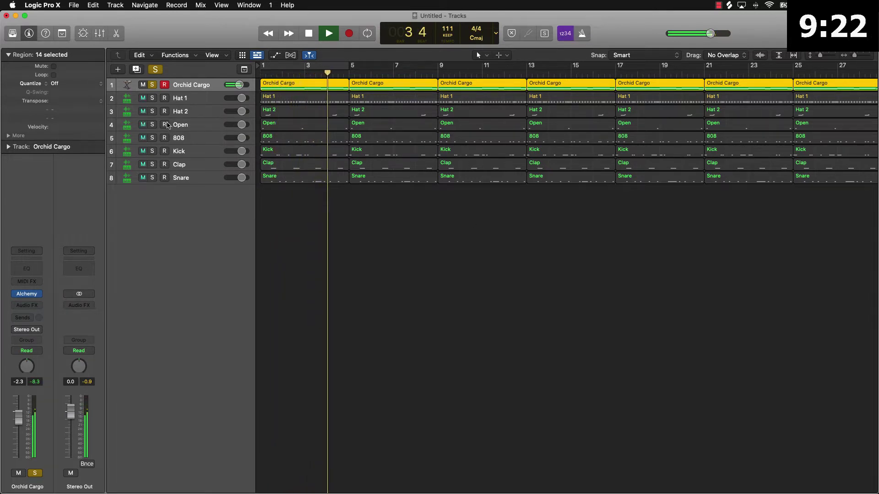
- Solo the Clap and Snare tracks as well, and mute their first regions in bars 1 to 4
left_click(152, 164)
left_click(153, 178)
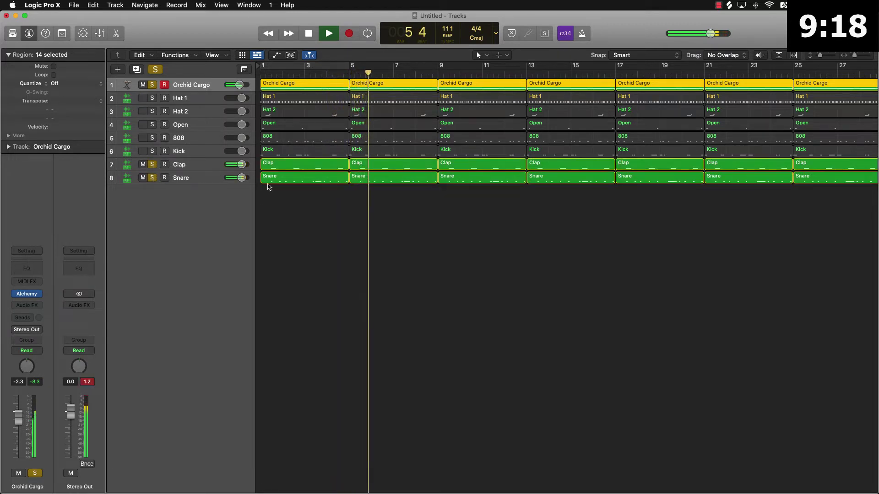
left_click_drag(341, 201, 294, 168)
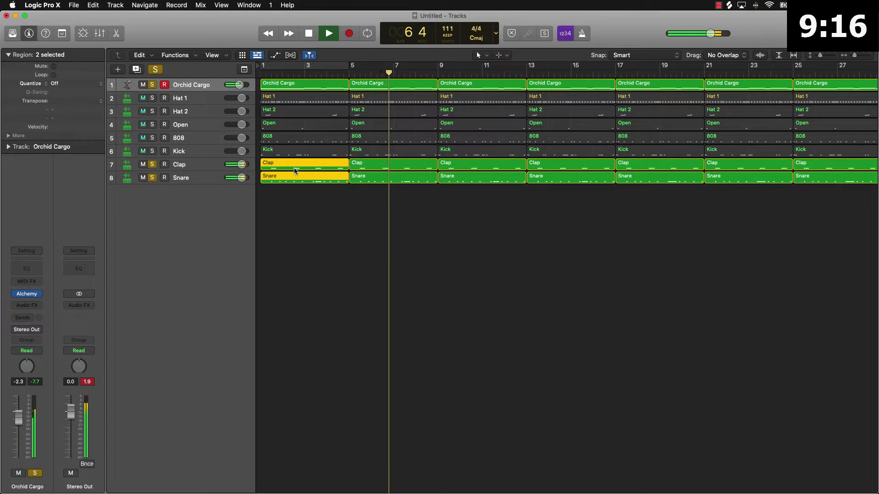
key("ctrl+m")
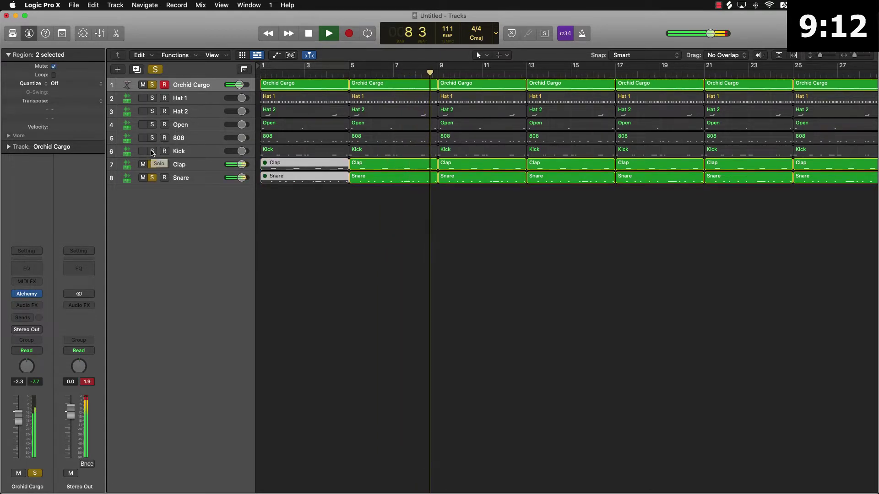
- Solo the remaining tracks, and mute the Hat 1, Hat 2, Open, 808 and Kick regions in the first eight bars
left_click_drag(152, 152, 150, 97)
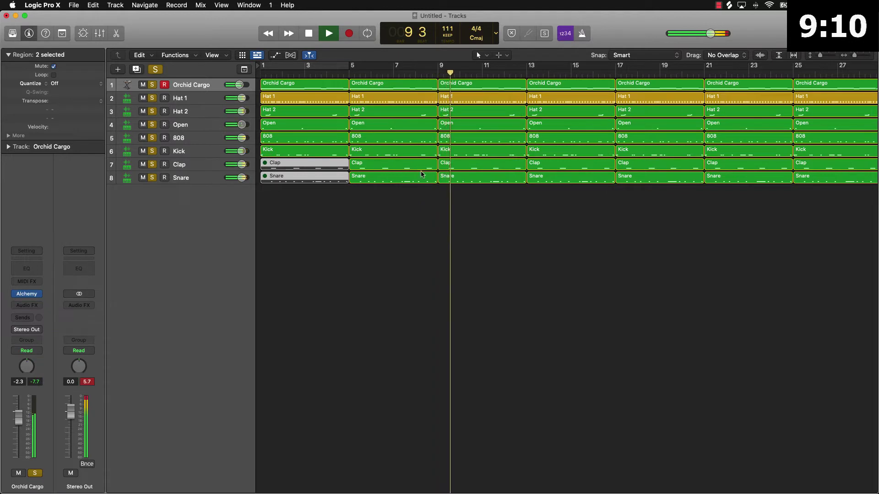
key("space")
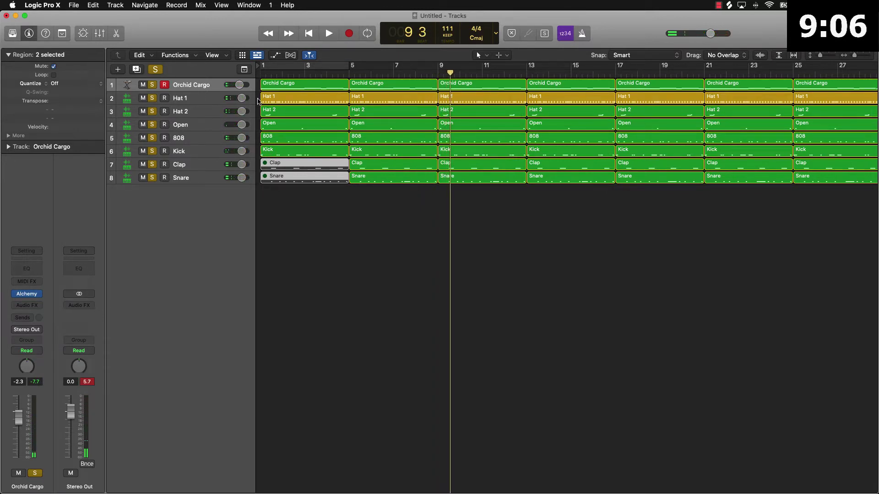
left_click_drag(257, 101, 421, 146)
key("ctrl+m")
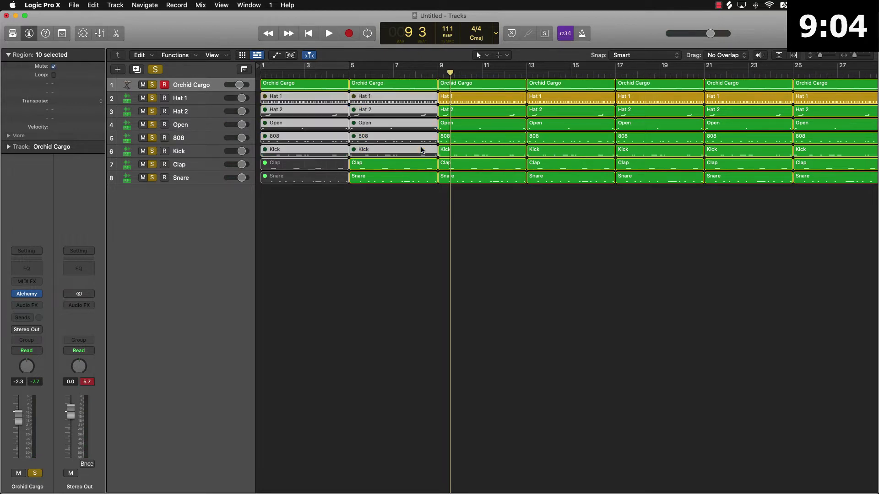
key("Return")
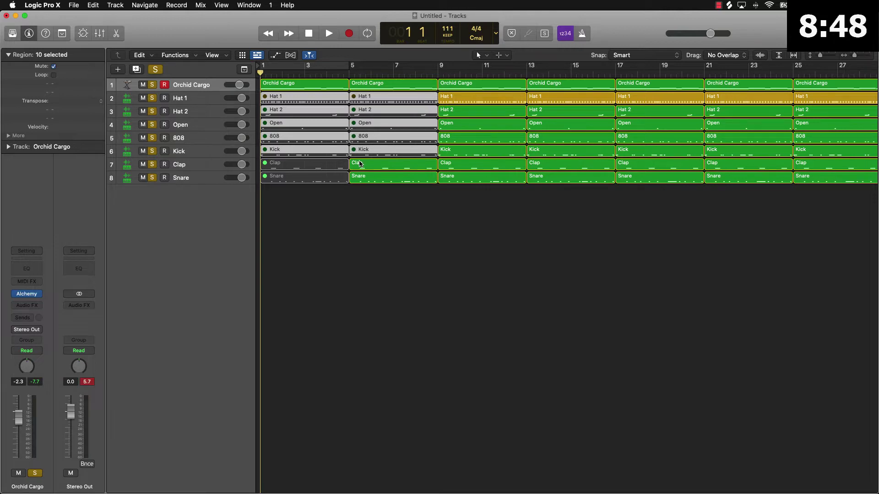
- Toggle the mute of the selected hat, Open, 808 and Kick regions off and on repeatedly, ending with them muted
key("ctrl+m")
key("ctrl+m")
key("ctrl+m")
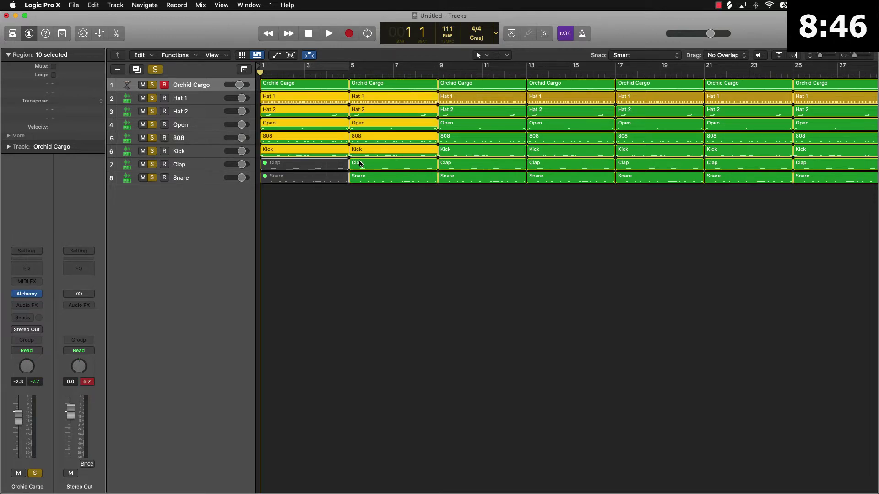
key("ctrl+m")
key("ctrl+m")
key("ctrl+m")
key("ctrl+m")
key("ctrl+m")
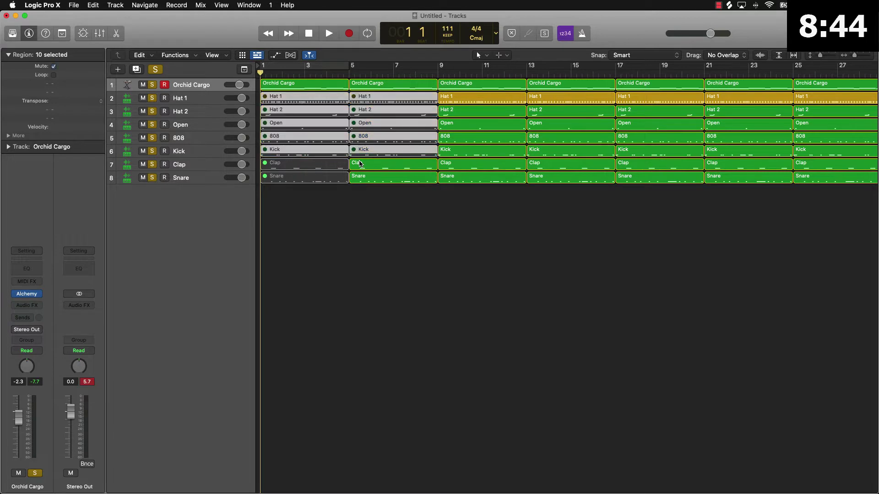
key("ctrl+m")
key("ctrl+m")
key("ctrl+m")
key("ctrl+m")
- Play the intro from bar 1 with all regions deselected, and stop during bar 3
key("space")
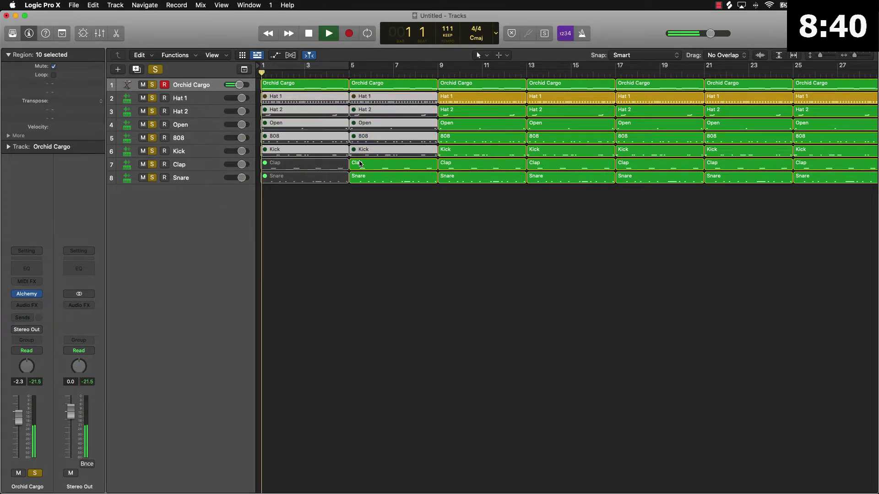
left_click(479, 248)
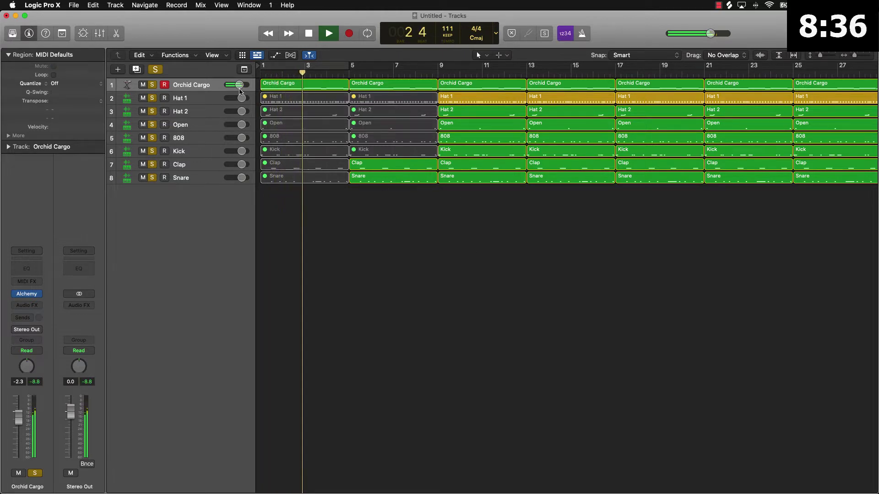
key("space")
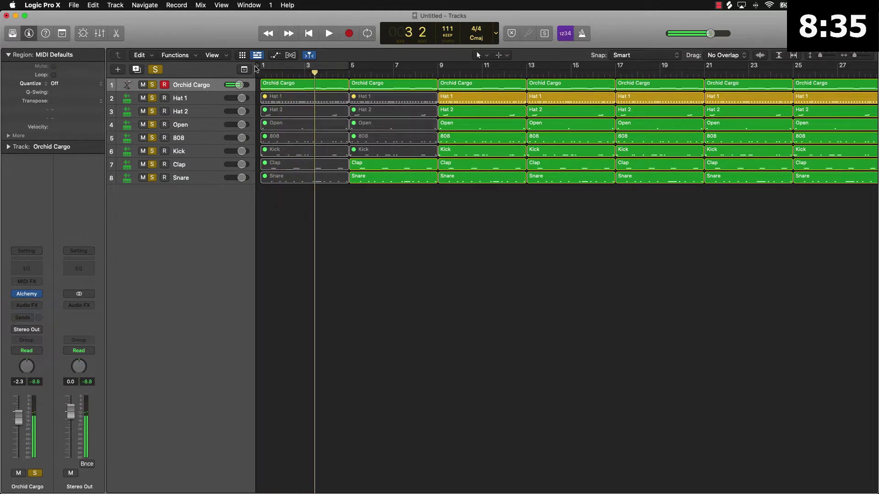
- Duplicate the Orchid Cargo track with its instrument, and copy the bar 9 melody region onto the new track
left_click(208, 86)
key("super+d")
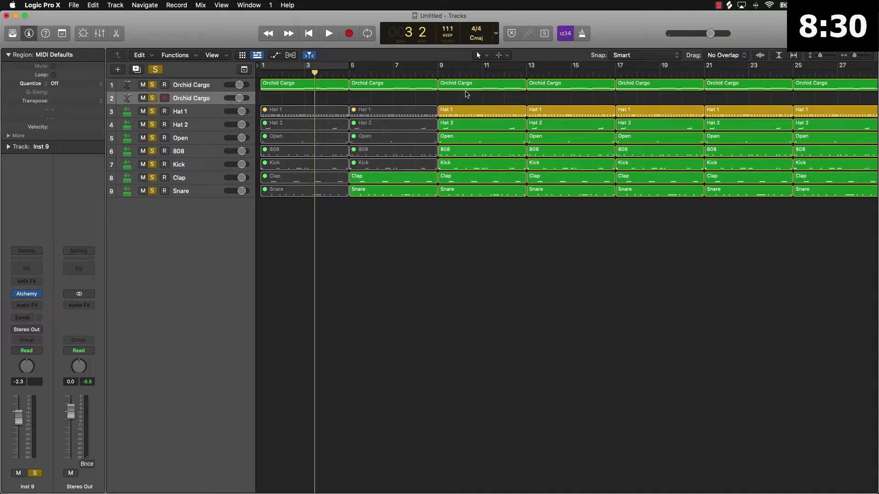
left_click_drag(467, 93, 477, 102)
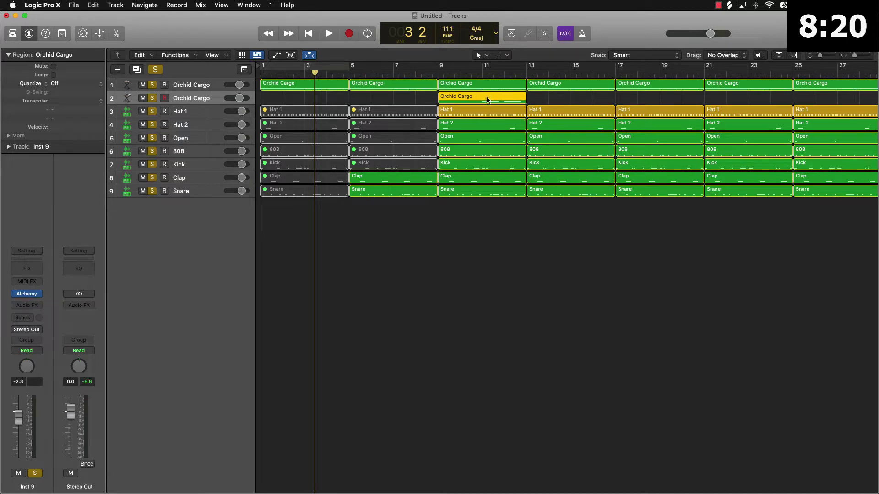
- Open the bar 9 region of the second Orchid Cargo track in the Piano Roll and select all its notes
double_click(452, 102)
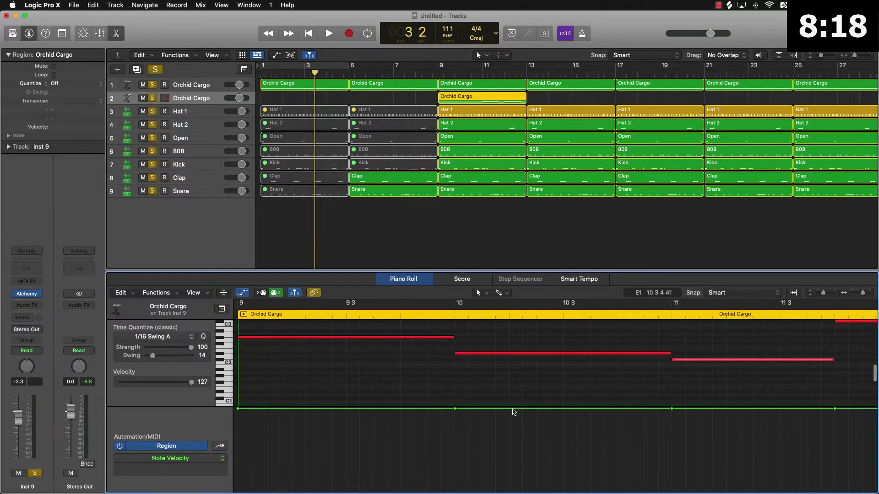
scroll(439, 393, "left", 5)
scroll(438, 394, "down", 2)
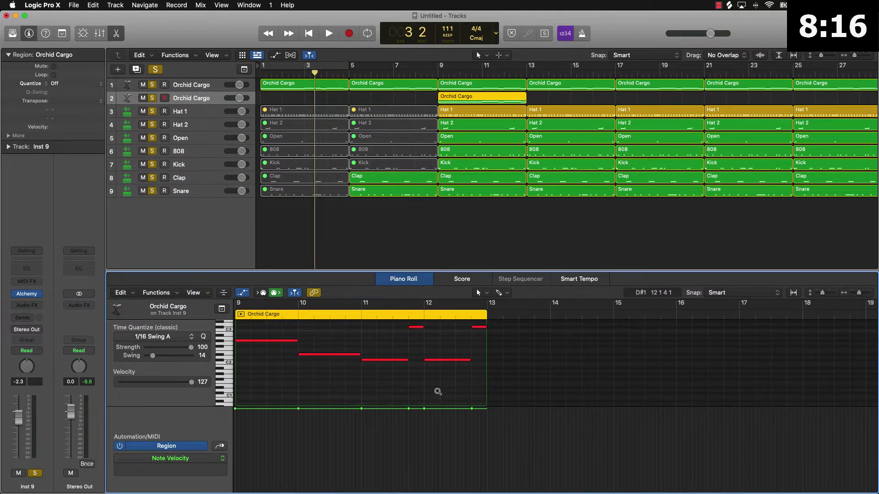
key("super+a")
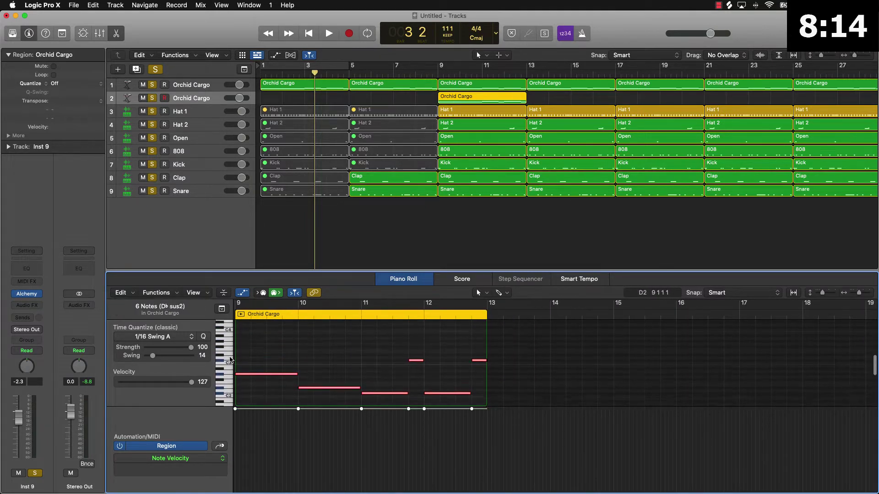
scroll(298, 386, "up", 3)
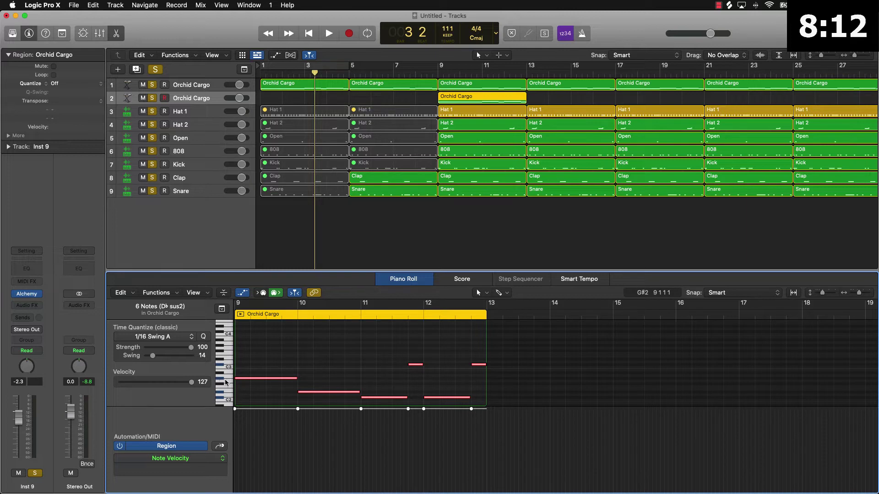
mouse_move(247, 379)
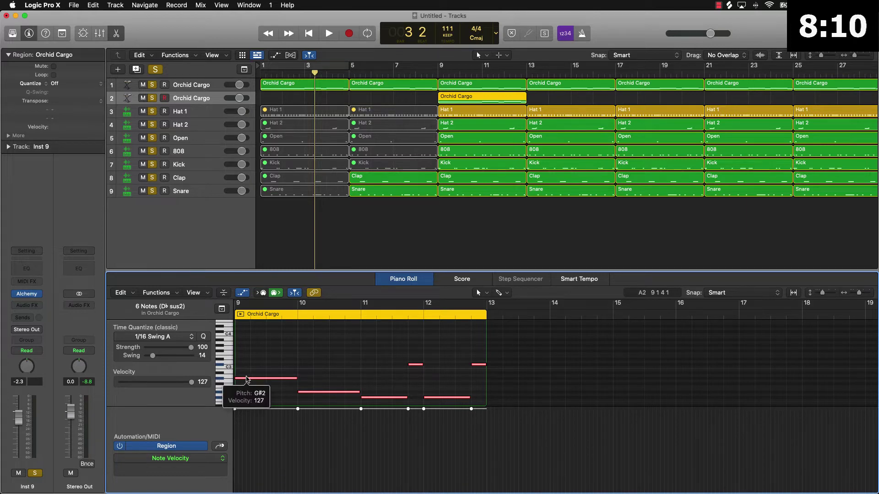
left_click_drag(248, 379, 260, 351)
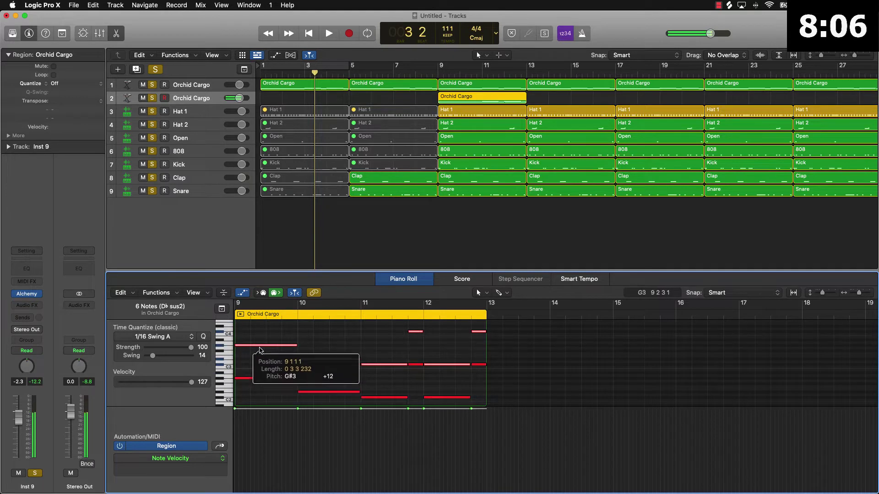
left_click(260, 354)
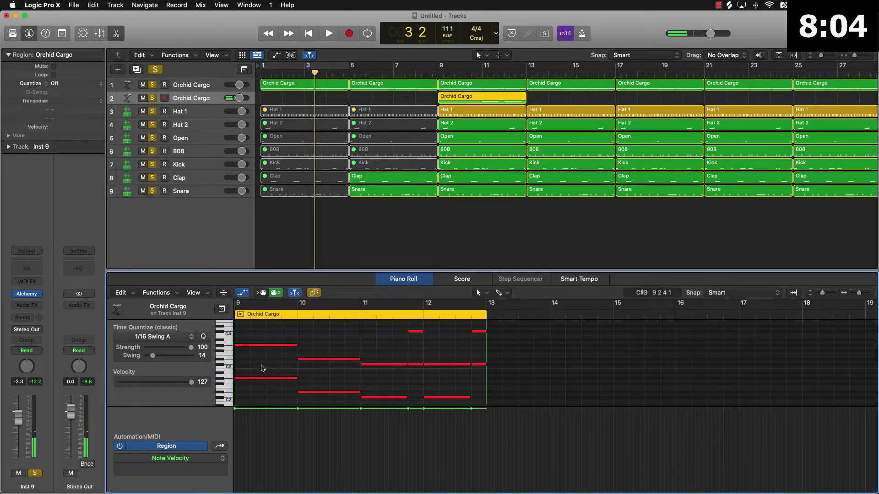
key("super+z")
- Move all the notes of the copied melody up one octave, and lower the second Orchid Cargo track's volume to -7.0 dB
left_click_drag(267, 381, 269, 358)
left_click(268, 357)
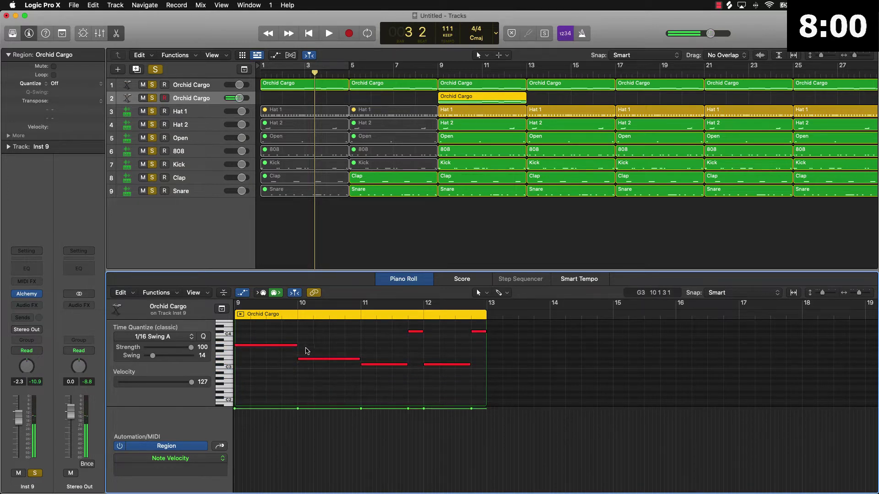
left_click_drag(244, 99, 236, 99)
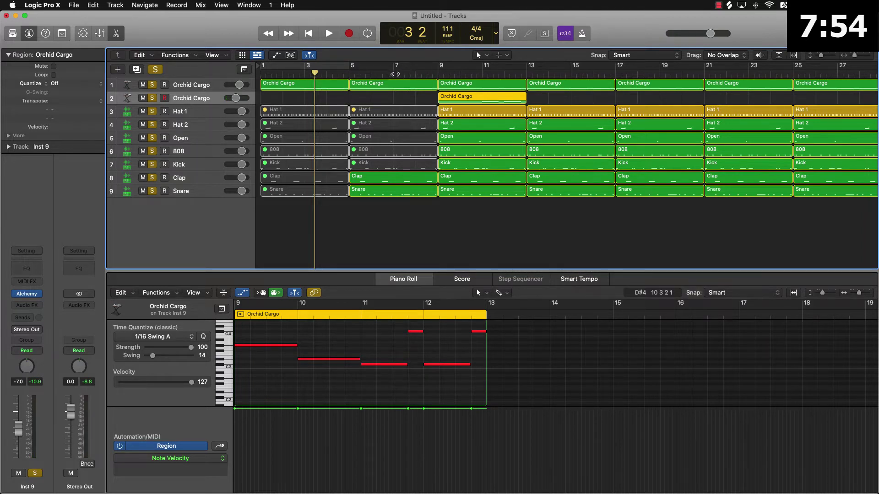
- Play the song from bar 1, and mute the Hat 1, Hat 2, Open, 808 and Kick regions at bar 13
key("Return")
key("space")
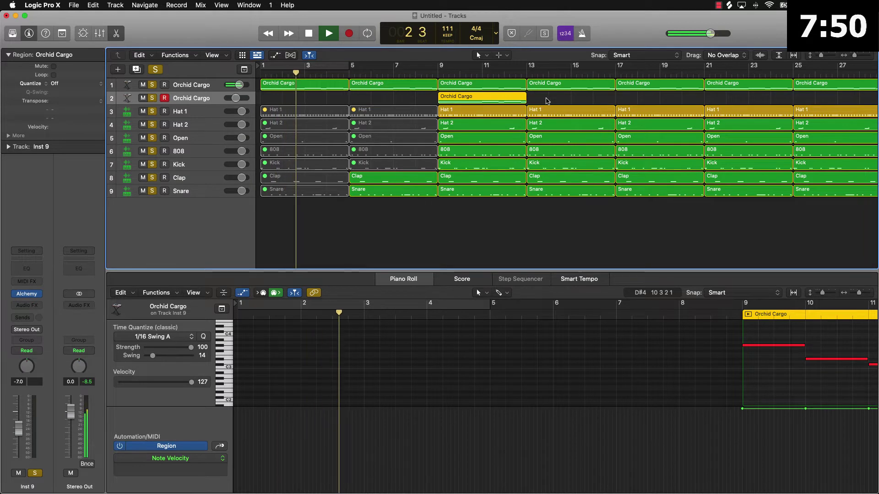
left_click_drag(548, 101, 585, 154)
left_click_drag(585, 154, 586, 169)
key("ctrl+m")
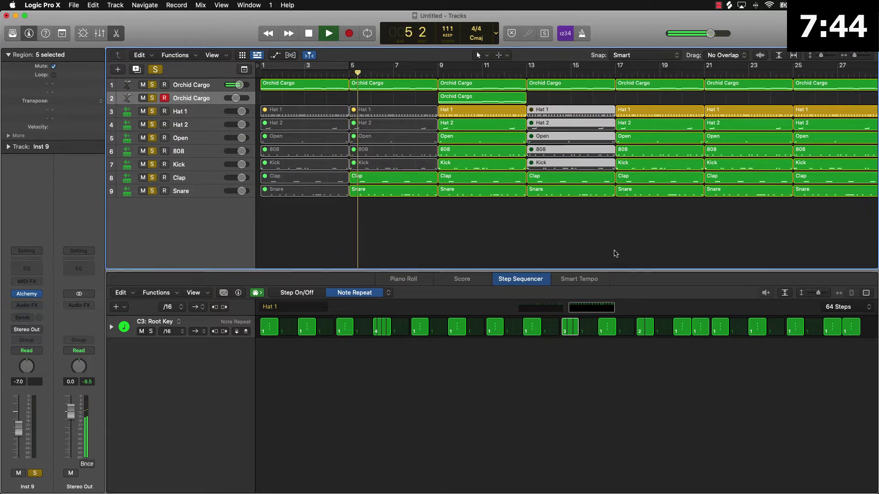
- Listen on into bar 13, stop playback there and leave all regions deselected
scroll(414, 209, "right", 5)
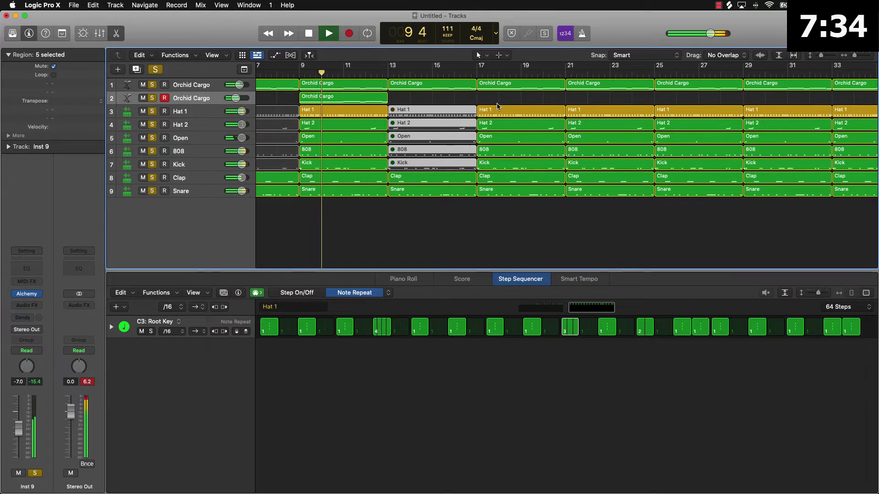
left_click_drag(498, 101, 501, 143)
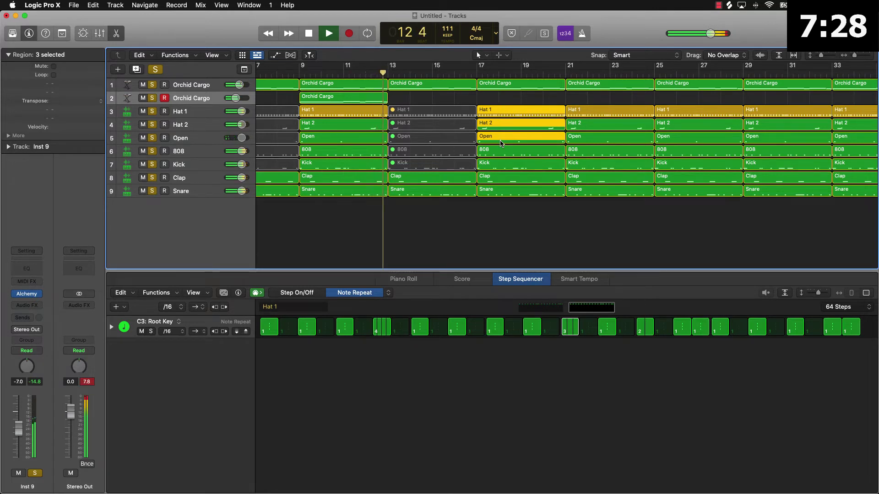
key("space")
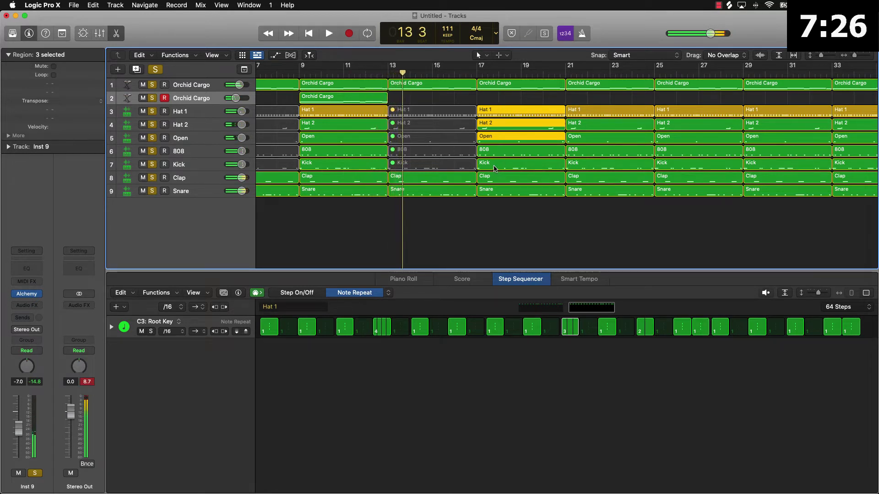
left_click(440, 228)
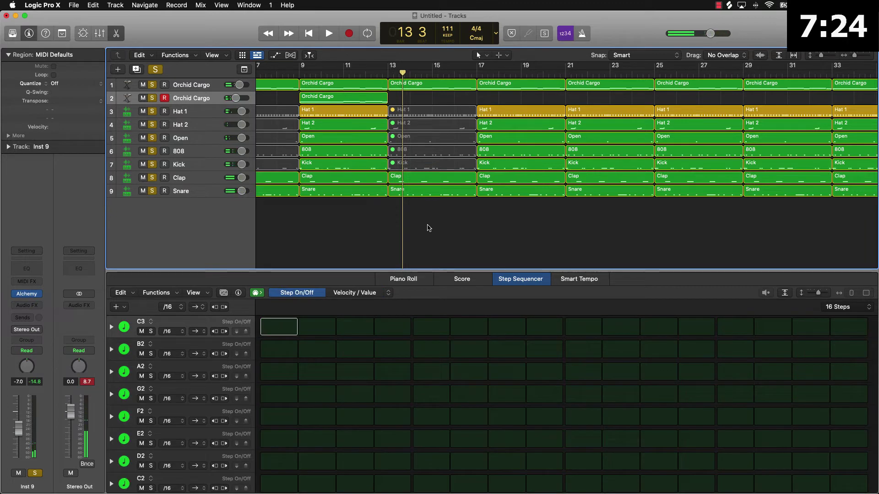
- Shift all regions from bar 13 onward four bars later, and copy the bar 9 regions of all nine tracks to bar 13
key("super+a")
scroll(440, 216, "down", 5)
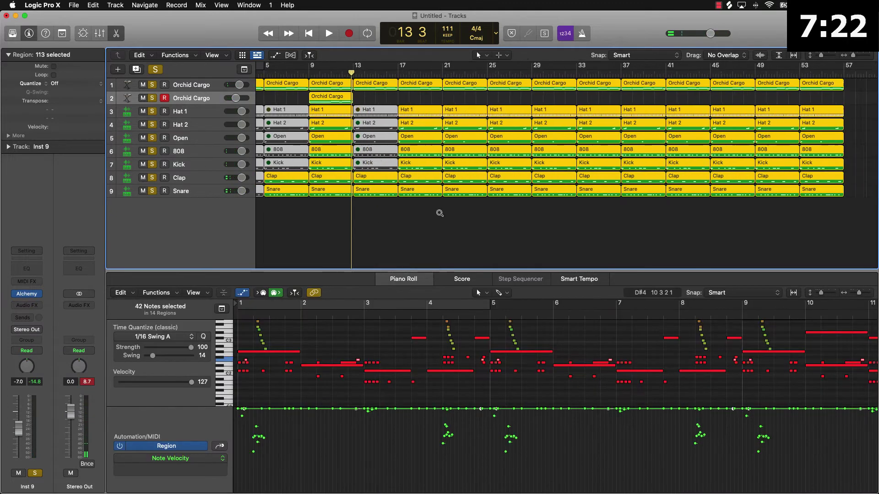
left_click(366, 214)
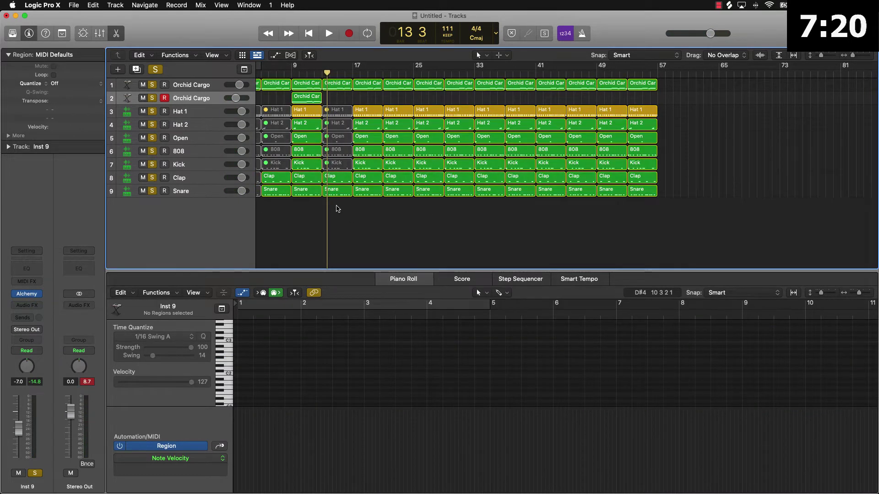
key("shift+f")
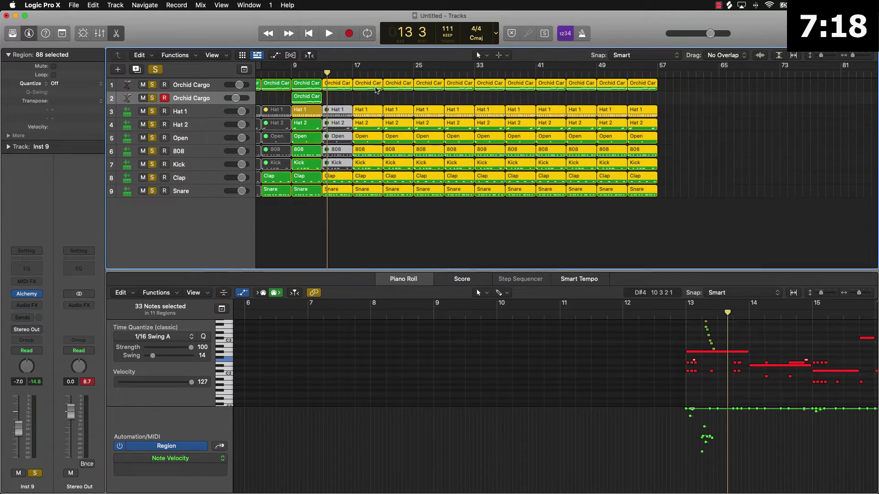
left_click_drag(333, 86, 332, 196)
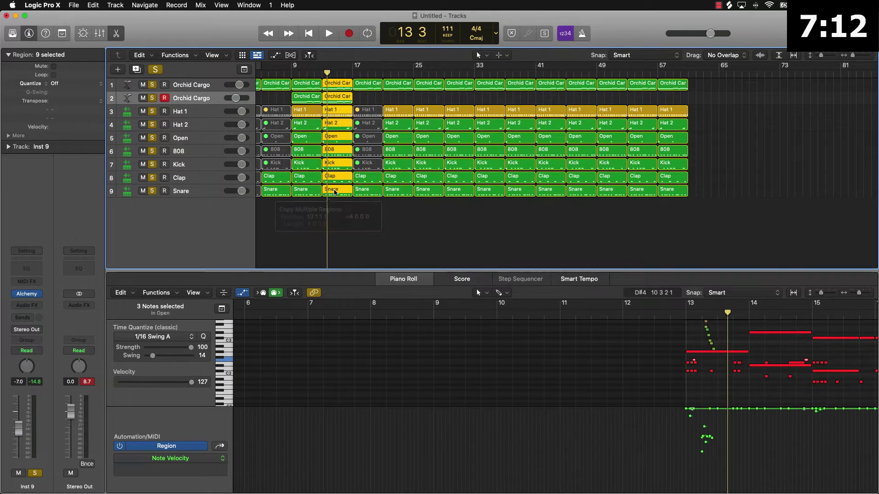
left_click(367, 215)
- Play the arrangement from bar 1, select all regions in bars 17 to 32, and stop during bar 6
key("Return")
key("space")
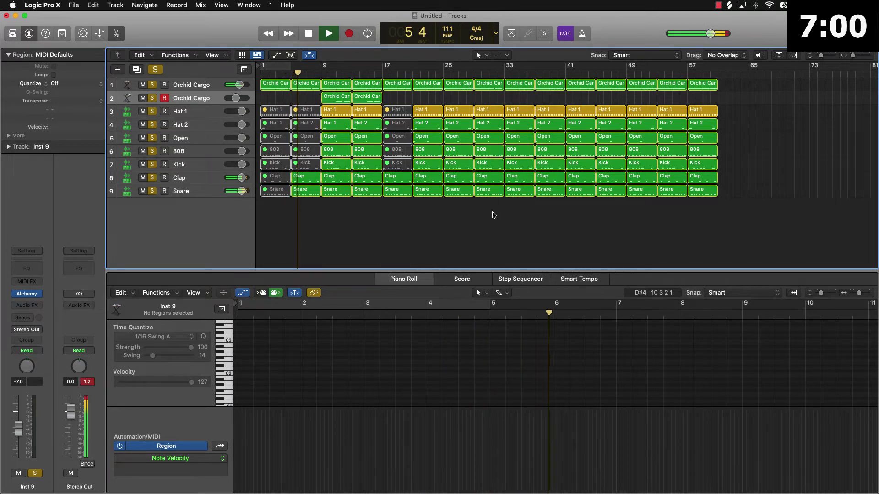
left_click_drag(493, 210, 385, 69)
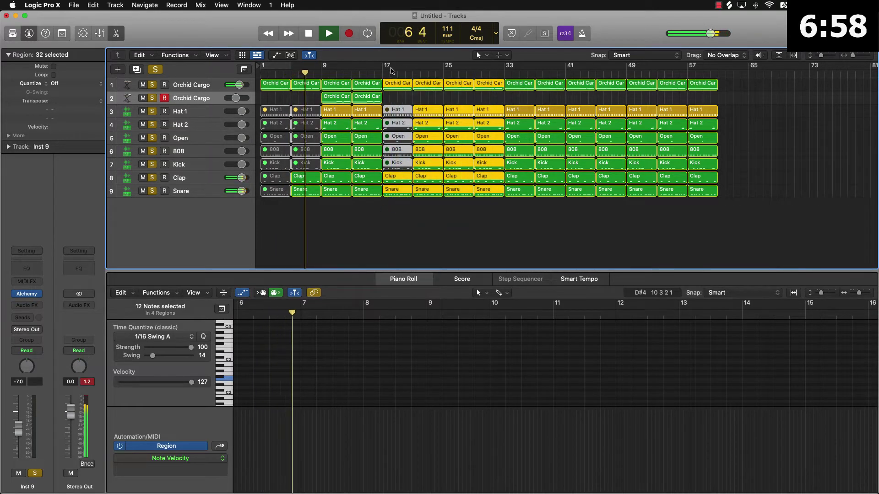
key("space")
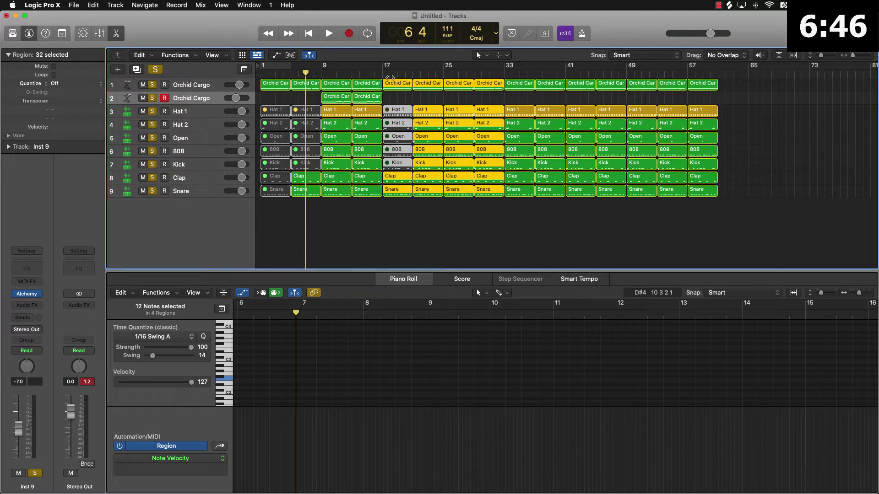
- Set a cycle range from bar 17 to bar 33, and play the song from bar 1 with all regions deselected
left_click_drag(383, 70, 504, 70)
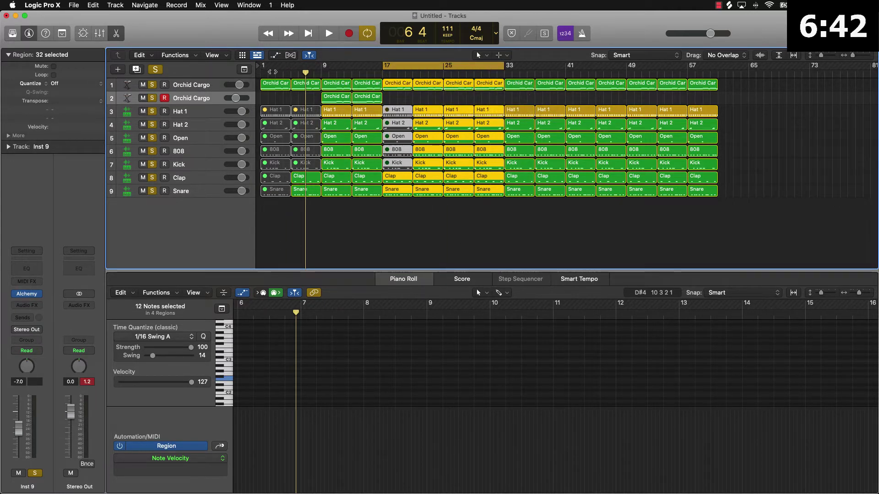
key("Return")
key("space")
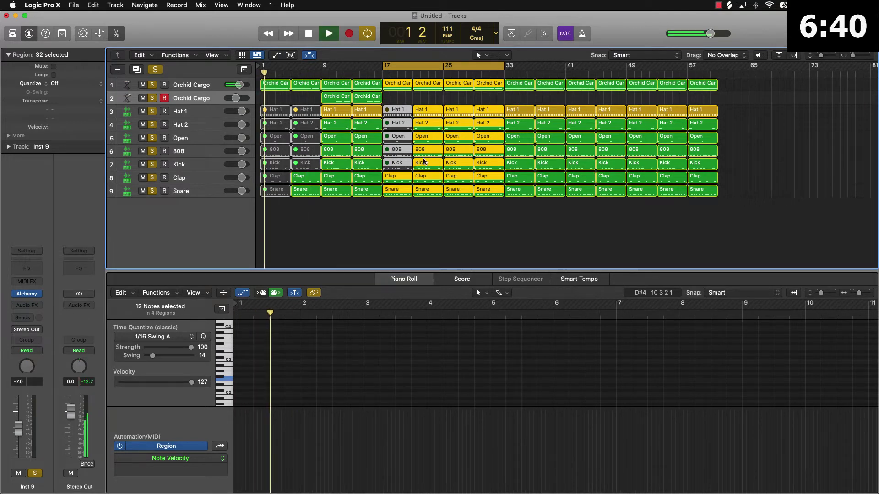
left_click(434, 99)
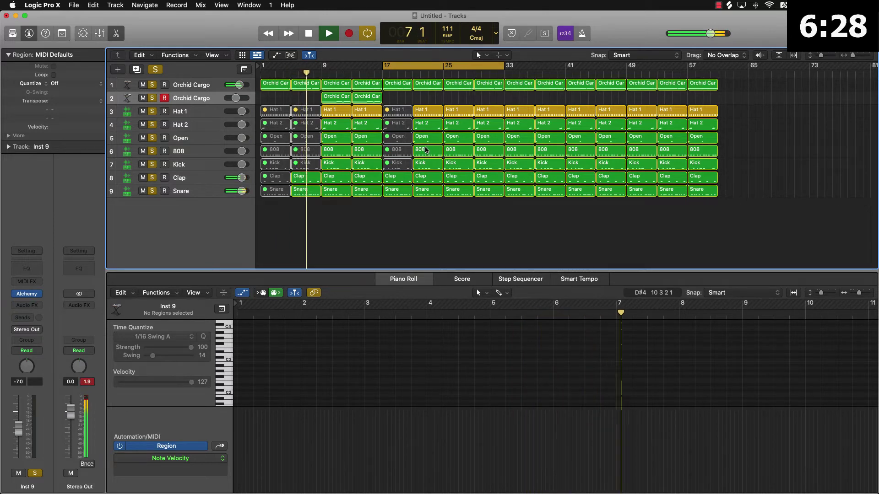
- Shorten the bar 13 regions of all drum tracks, Hat 1 through Snare, to end during bar 16, leaving a gap before bar 17
left_click_drag(396, 212, 401, 185)
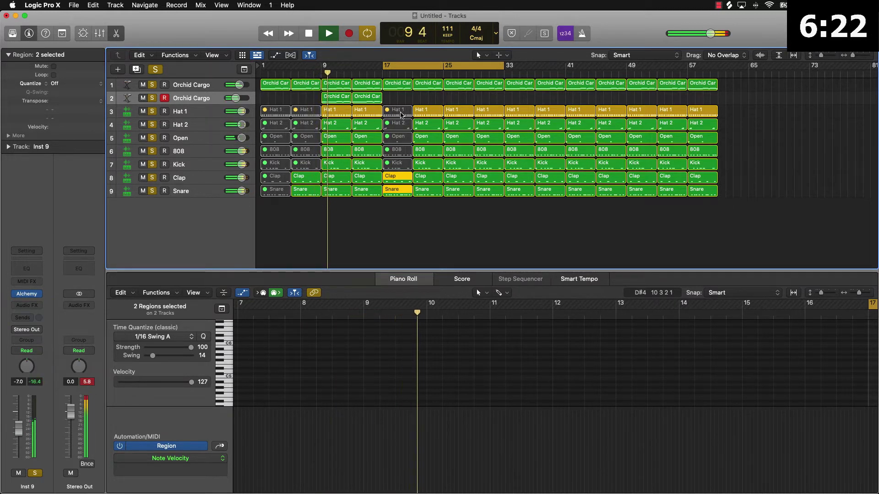
left_click_drag(374, 209, 372, 114)
left_click(418, 226)
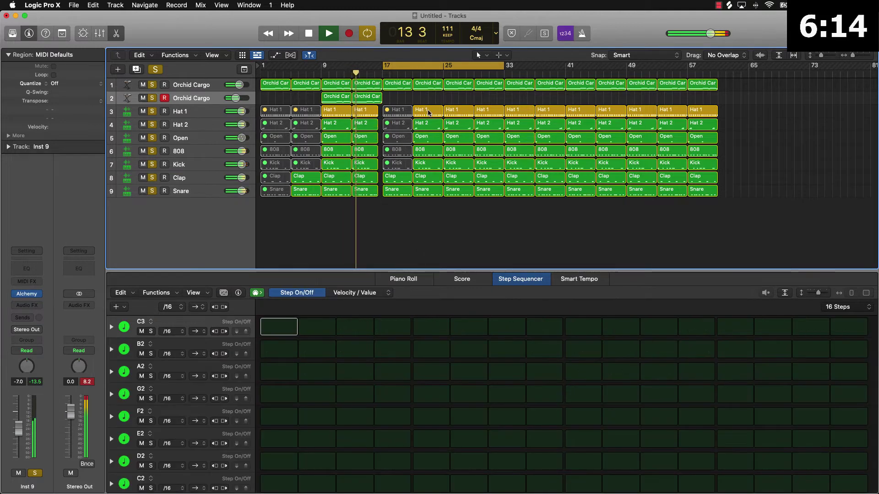
- Mute the Kick, Hat 1 and Hat 2 regions at bar 21, and hide the editor below the tracks
left_click(426, 166)
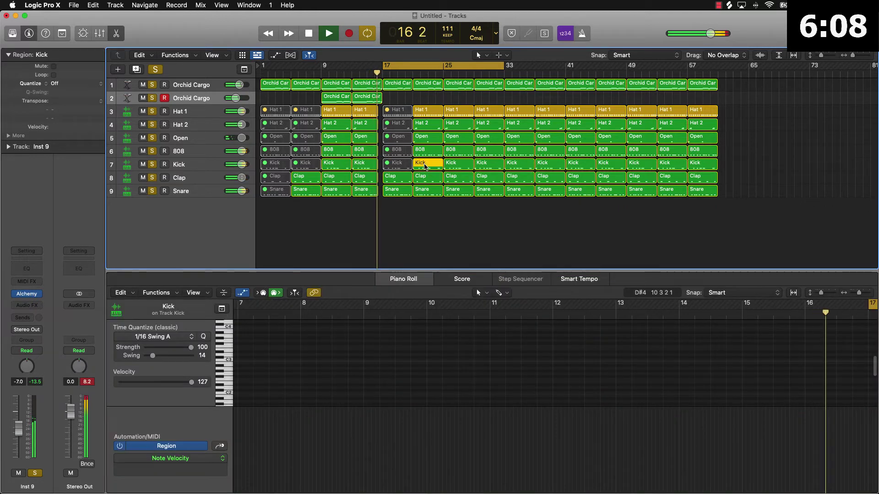
key("ctrl+m")
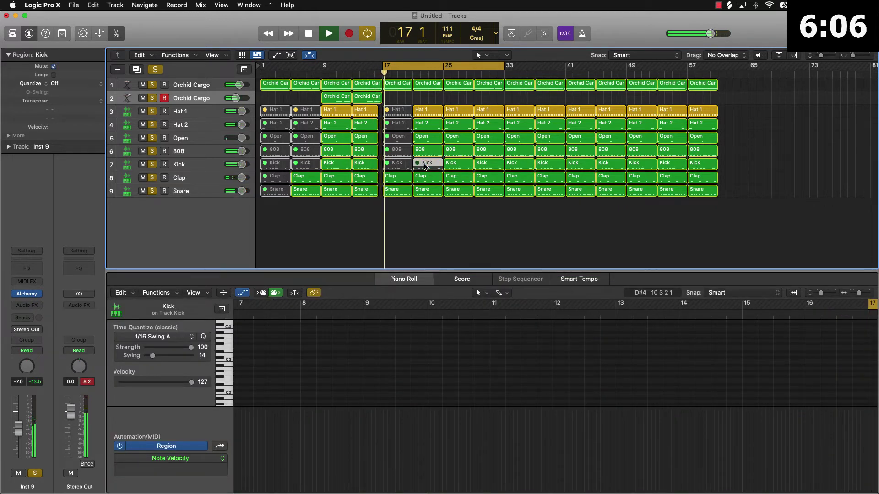
left_click(429, 112)
key("ctrl+m")
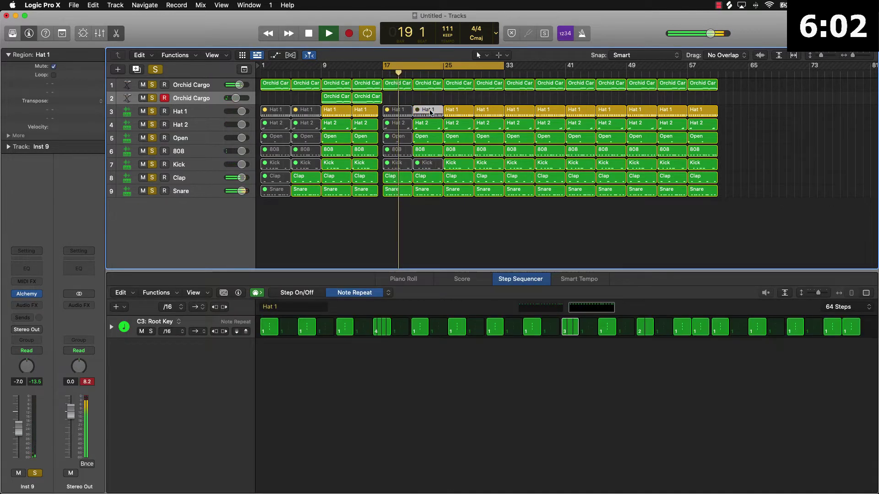
left_click(118, 33)
left_click(423, 125)
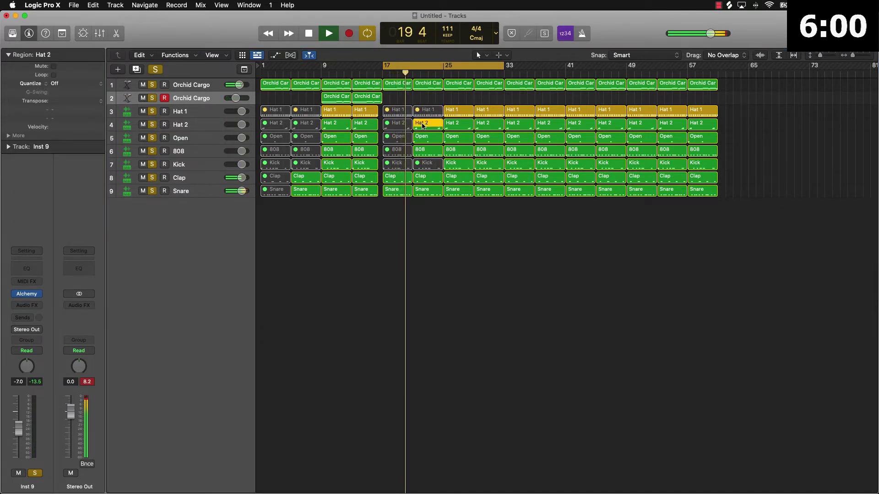
key("ctrl+m")
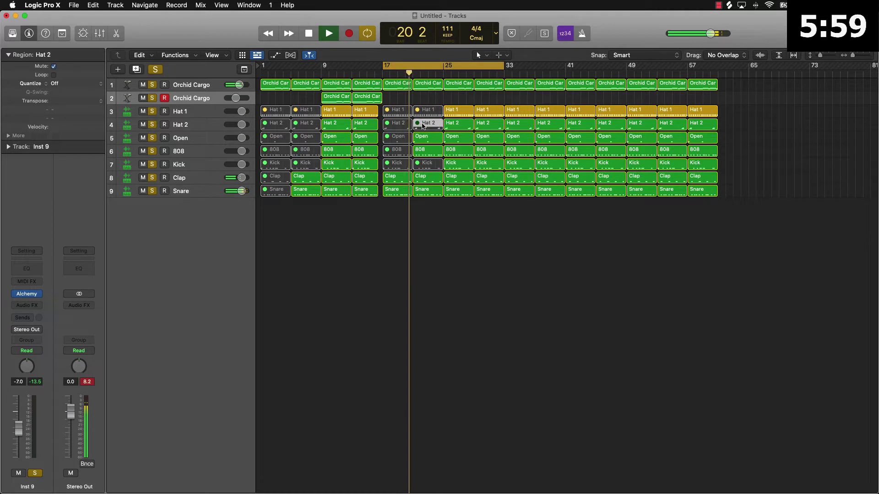
left_click(448, 218)
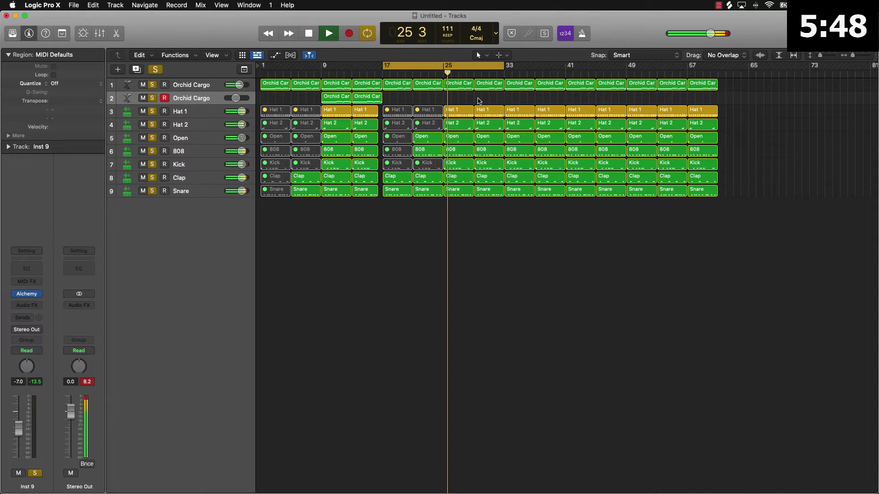
- Turn off the cycle range, and shorten the bar 29 regions of all drum tracks to end at bar 32
left_click(467, 67)
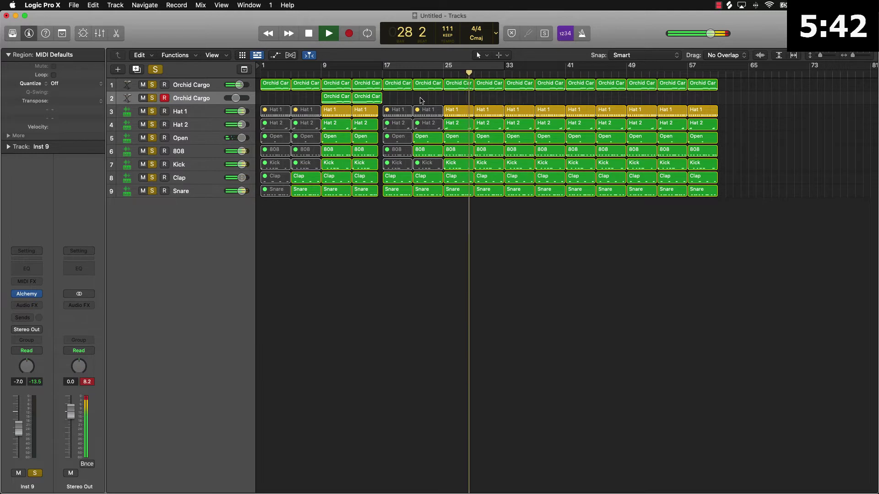
left_click_drag(498, 208, 497, 113)
left_click(522, 210)
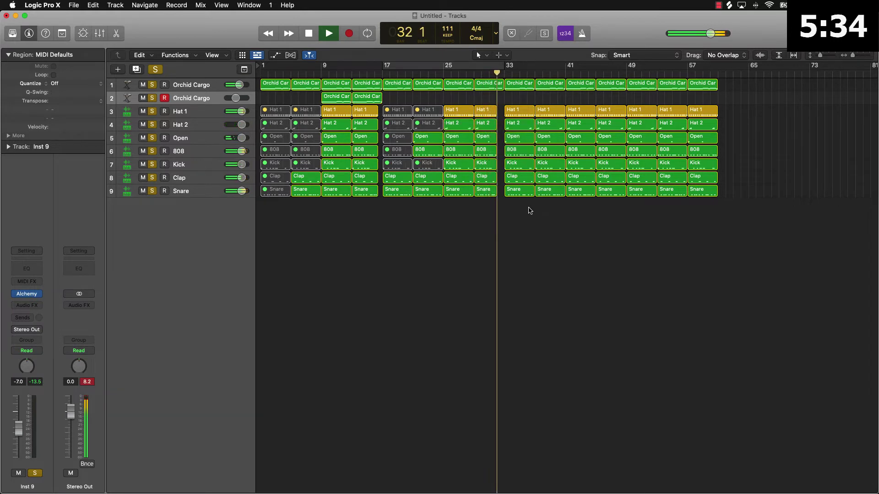
- Stop playback and delete all regions on every track from bar 33 onward
key("space")
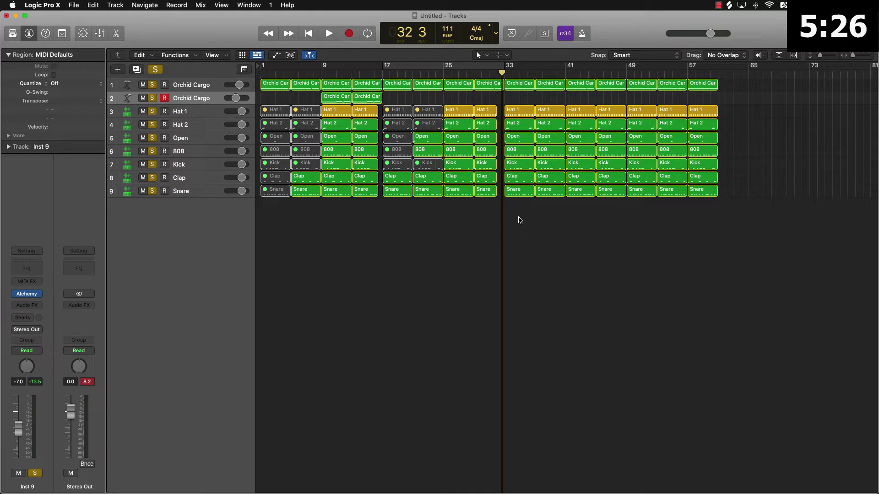
left_click_drag(520, 220, 836, 79)
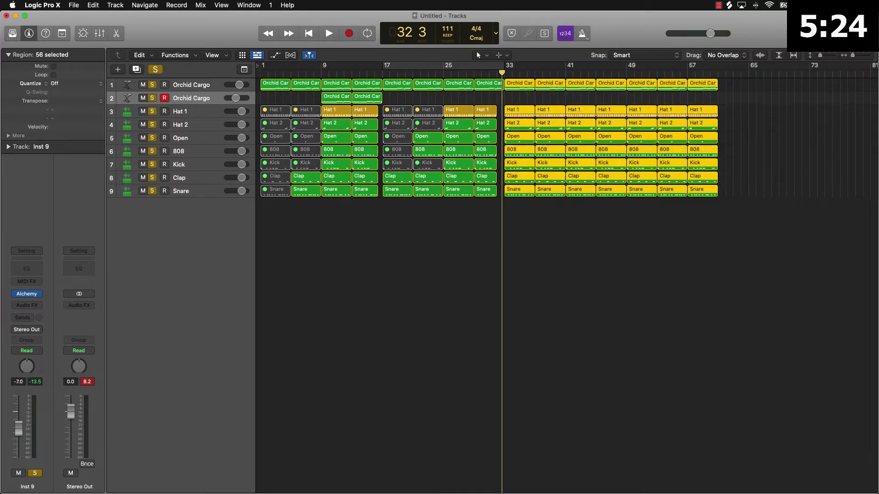
key("Delete")
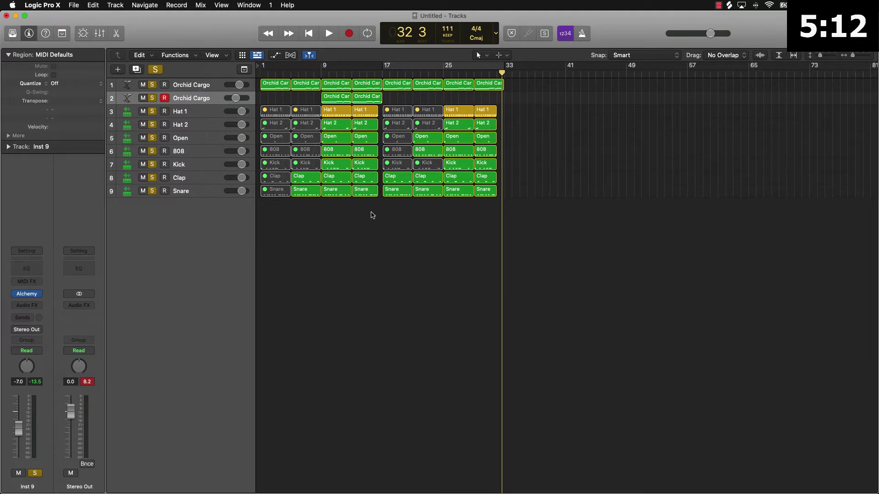
- Copy all regions between bars 9 and 33 and paste them twice in succession starting at bar 33
left_click_drag(336, 219, 518, 77)
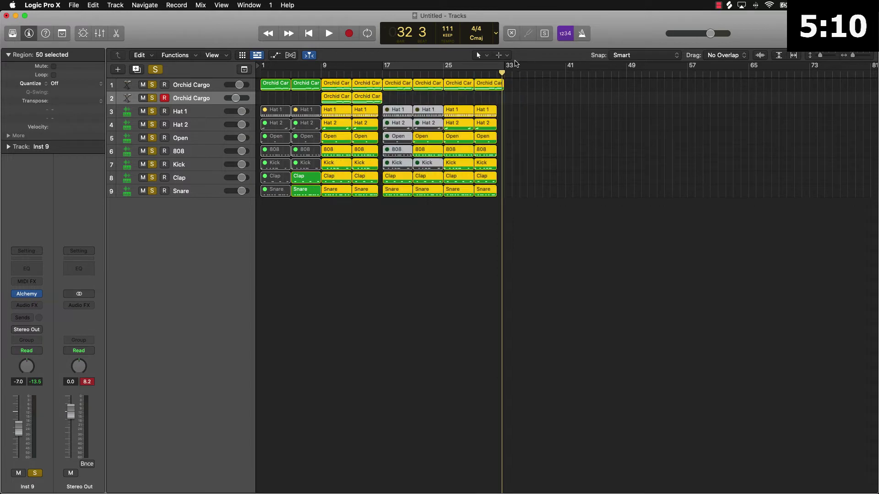
left_click(515, 63)
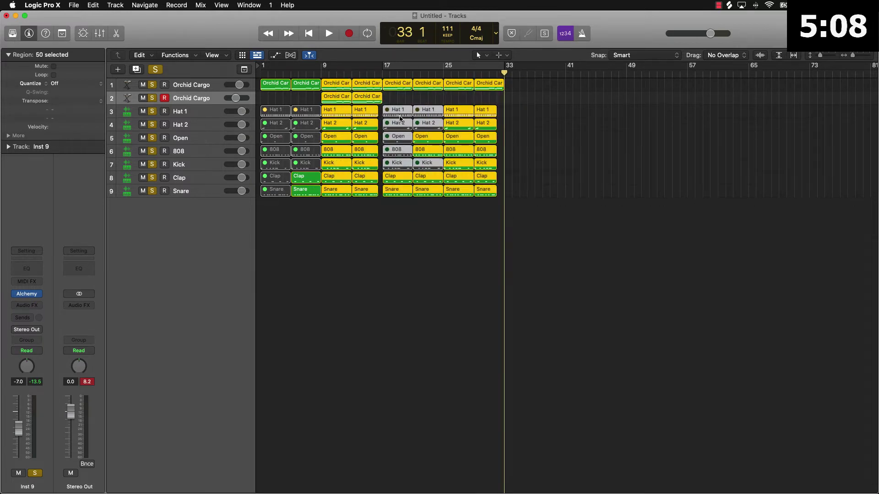
key("super+v")
key("super+v")
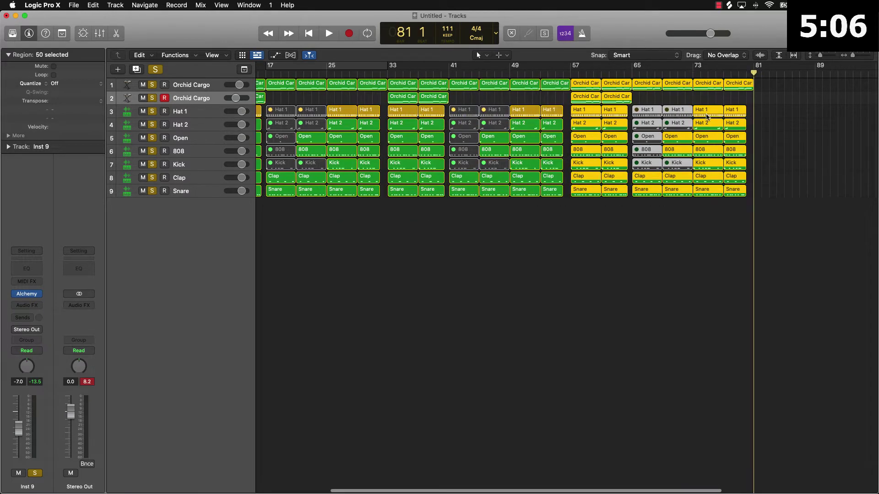
scroll(458, 160, "left", 10)
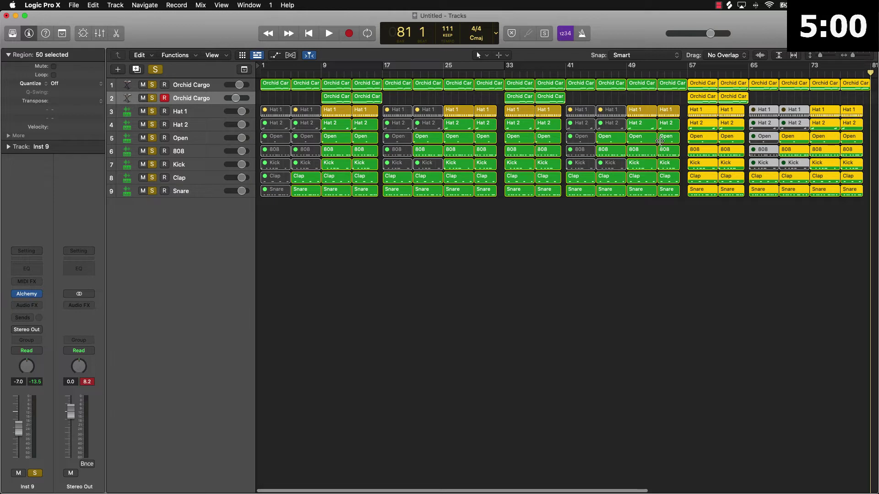
- Delete all drum regions from bar 65 onward and the two Orchid Cargo melody regions from bar 73 onward
left_click(769, 103)
left_click_drag(769, 100, 865, 202)
key("Delete")
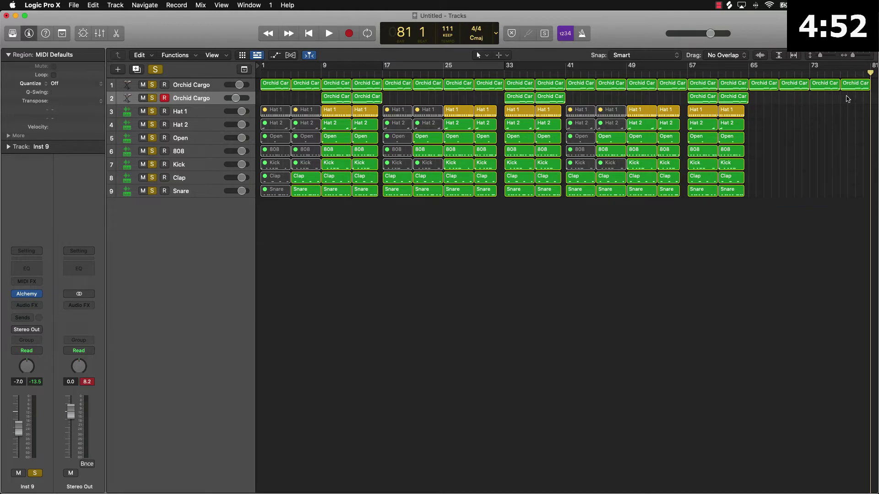
left_click_drag(832, 105, 867, 82)
key("Delete")
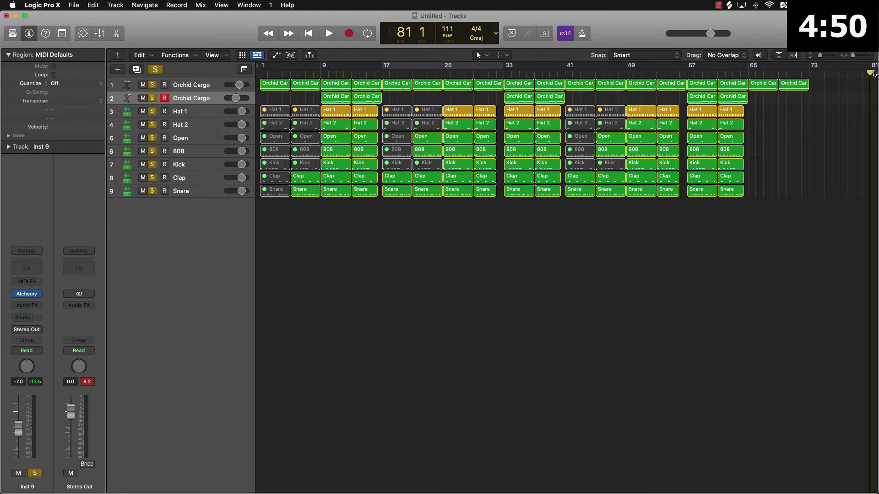
- Move the end-of-project marker to bar 73, where the last melody region ends, and show the whole arrangement
scroll(567, 277, "right", 15)
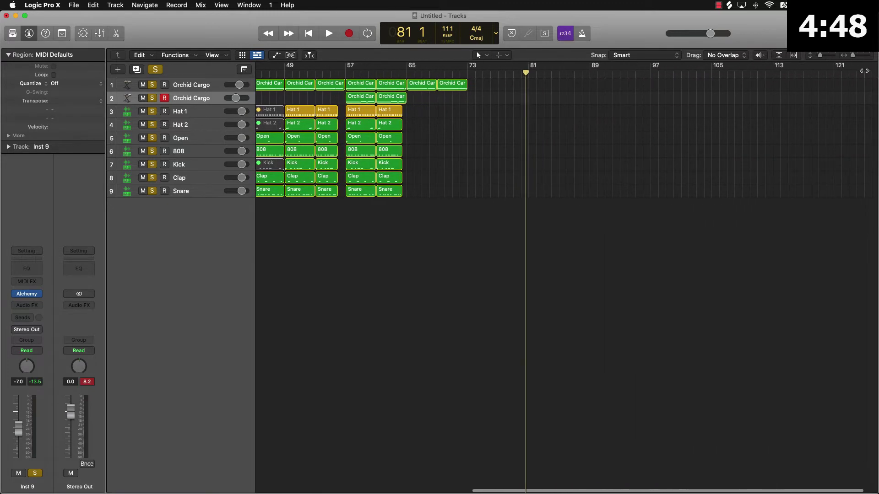
mouse_move(867, 67)
left_mouse_down()
mouse_move(481, 87)
mouse_move(448, 108)
left_mouse_up()
key("z")
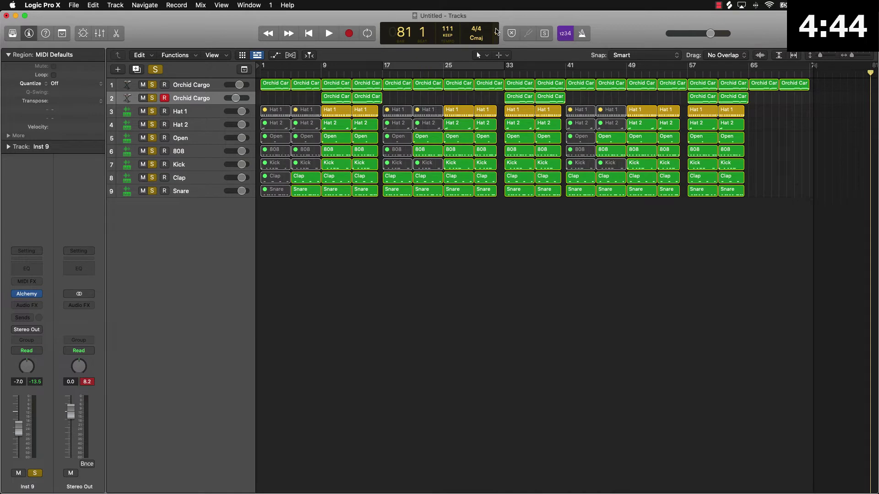
- Switch the transport display to show time, check the song's length at bar 73, and return the playhead to bar 1
left_click(496, 32)
left_click(510, 64)
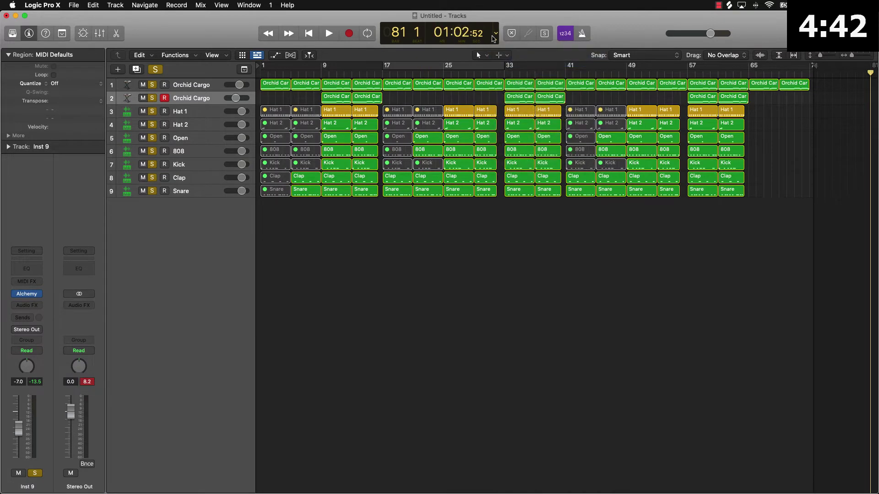
left_click(810, 73)
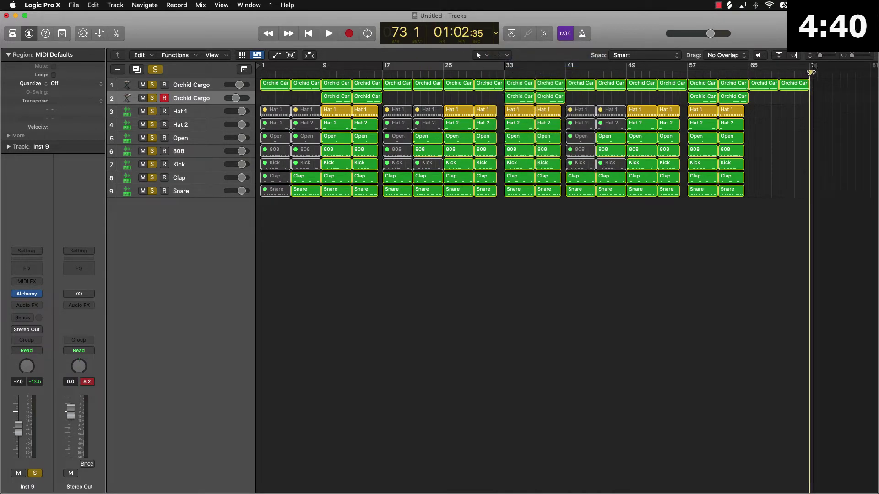
mouse_move(811, 72)
left_mouse_down()
mouse_move(824, 73)
mouse_move(810, 74)
left_mouse_up()
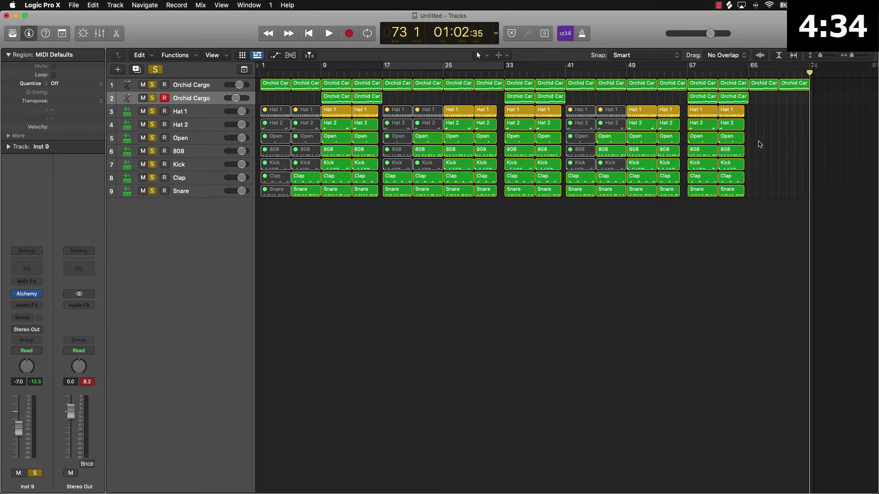
key("Return")
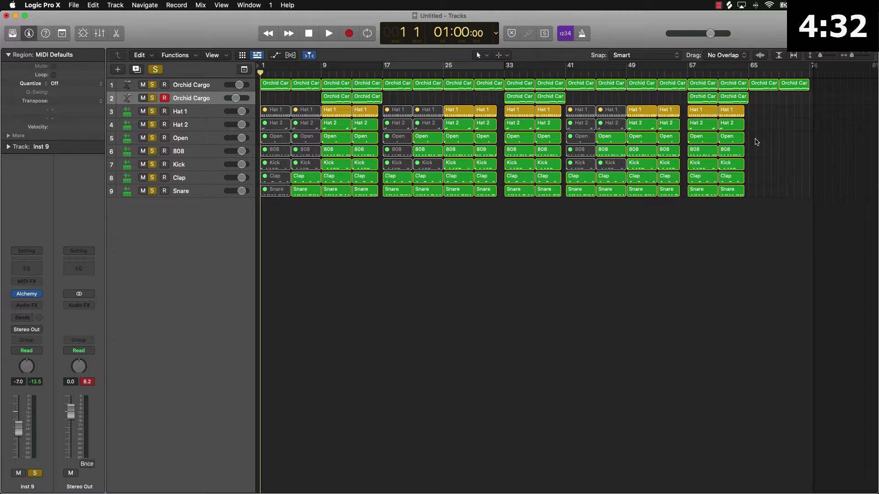
- Turn off solo on all tracks, and insert the Remix FX multi effect on the first Orchid Cargo track
left_click(155, 70)
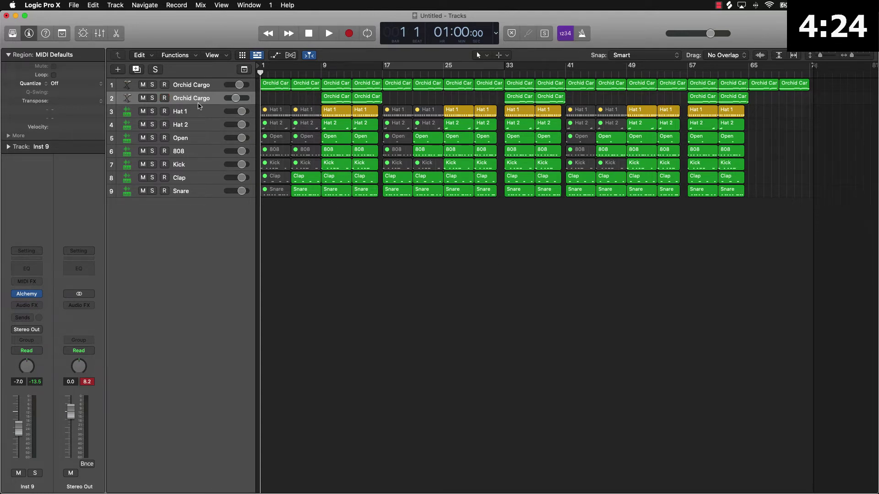
left_click(195, 87)
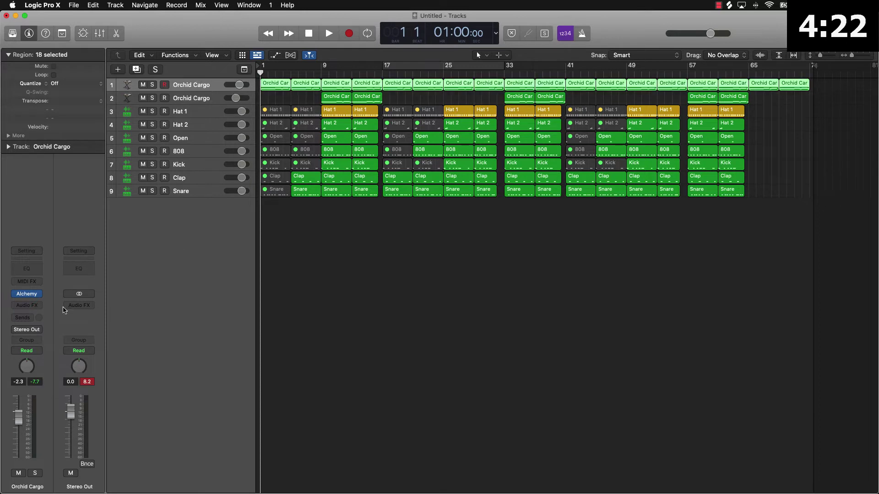
left_click(39, 308)
mouse_move(54, 433)
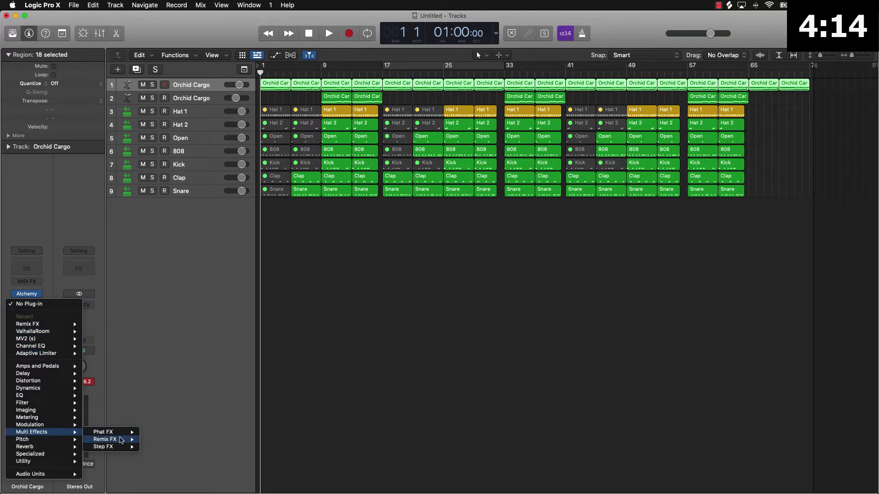
mouse_move(123, 442)
left_click(163, 440)
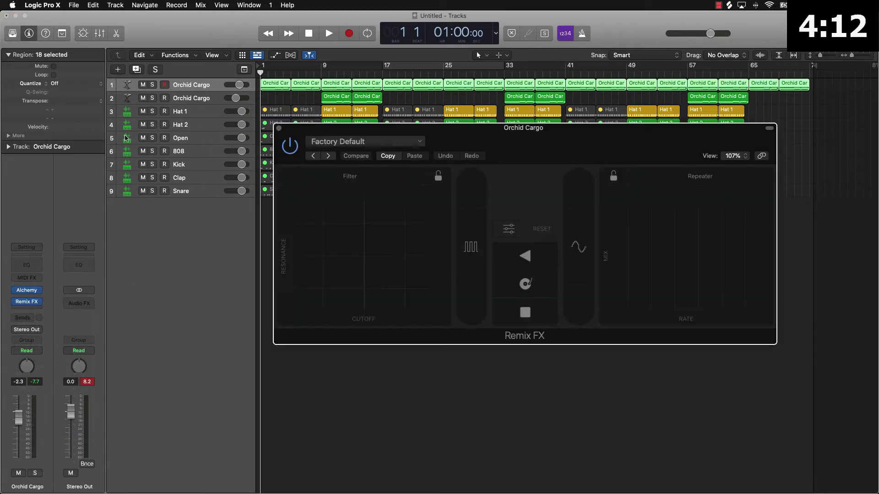
left_click_drag(483, 127, 486, 238)
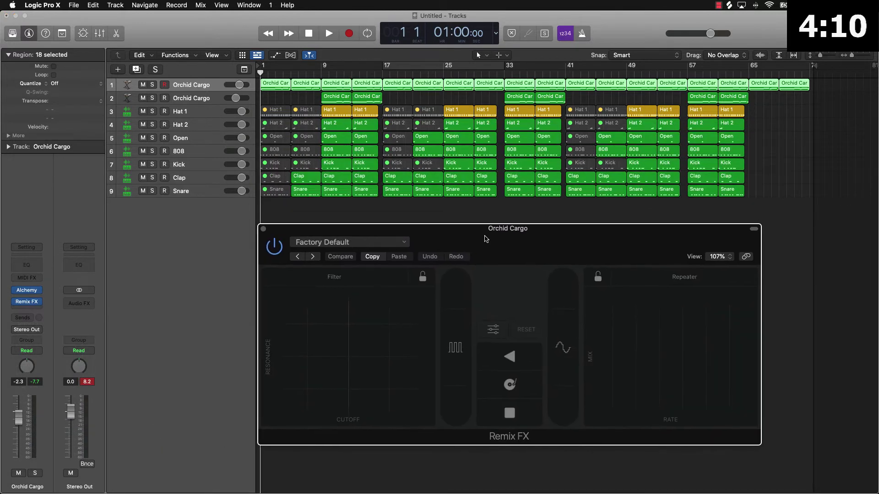
- Set the first Orchid Cargo track's automation mode to Latch, and start playback from bar 12
left_click(40, 355)
left_click(37, 364)
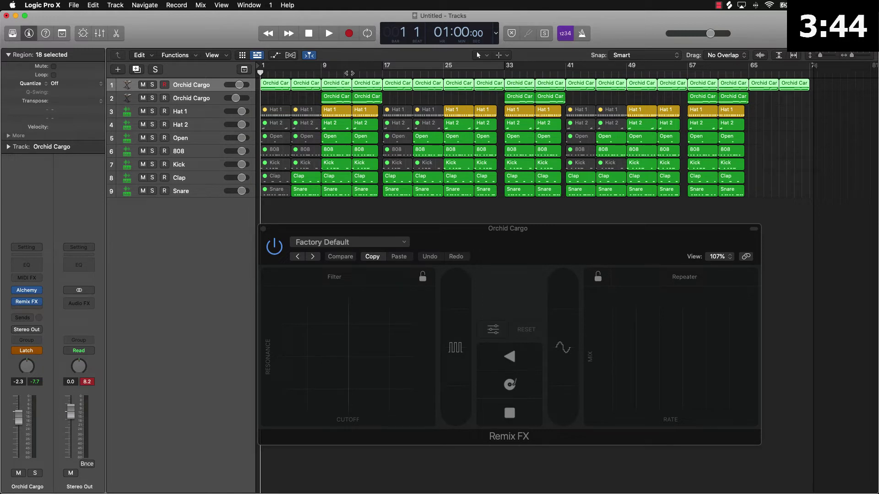
left_click(350, 73)
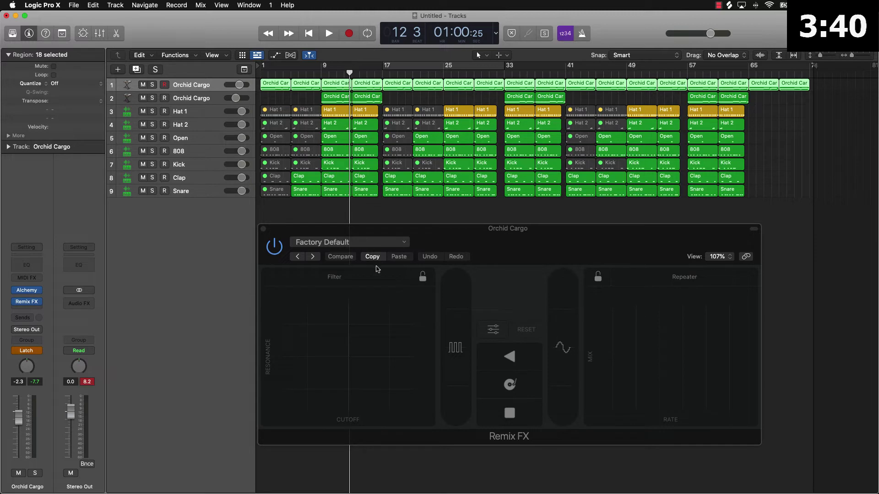
key("space")
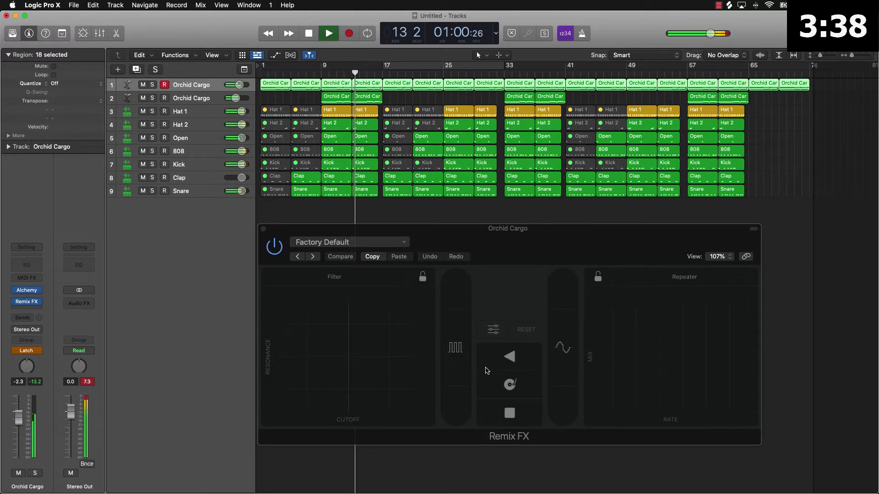
- Mute the Clap and Snare regions at bar 17 during playback
left_click(399, 206)
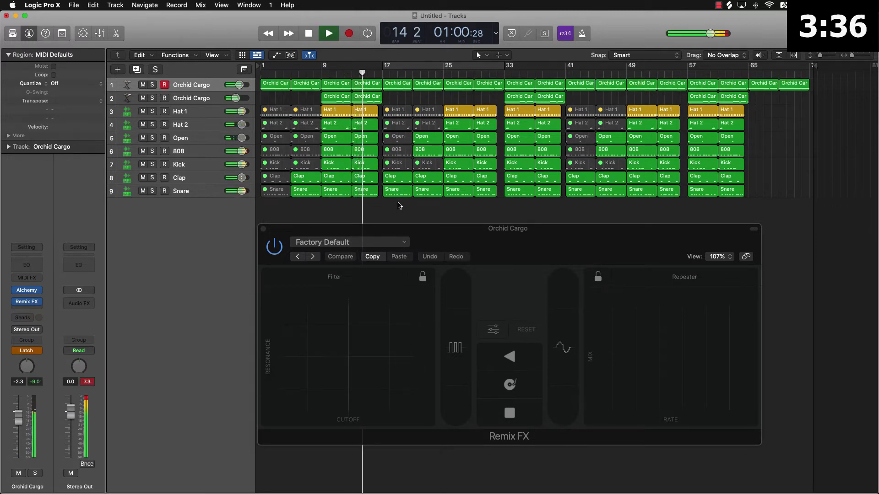
left_click_drag(399, 206, 402, 183)
key("ctrl+m")
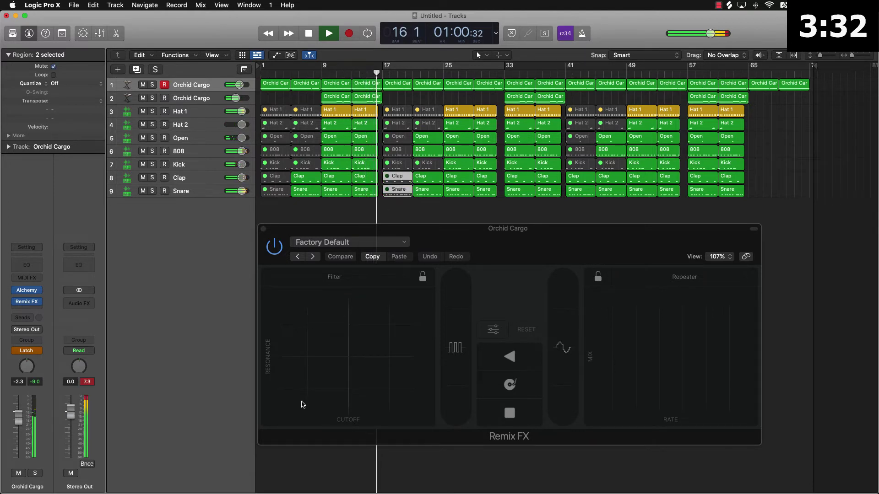
- Record Remix FX automation up to bar 33 by performing filter sweeps, a repeater burst and gater moves, and stop playback
left_click_drag(294, 406, 349, 361)
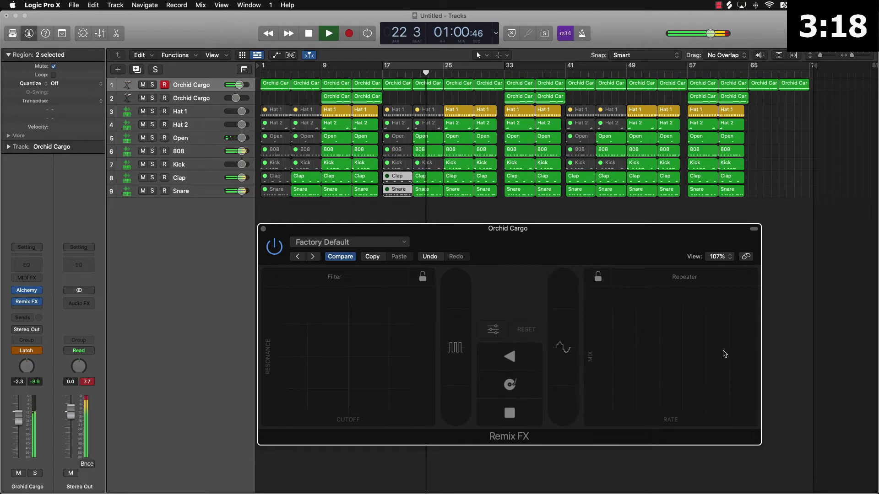
left_click_drag(725, 354, 721, 353)
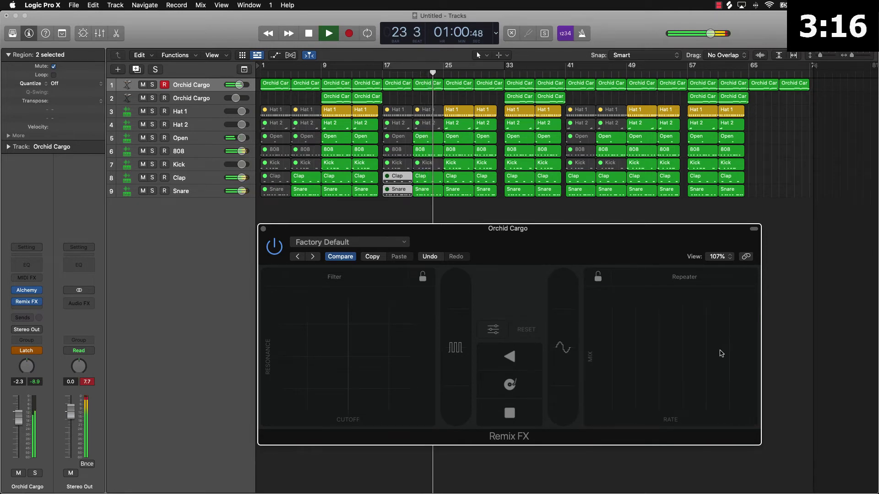
left_click_drag(455, 397, 451, 385)
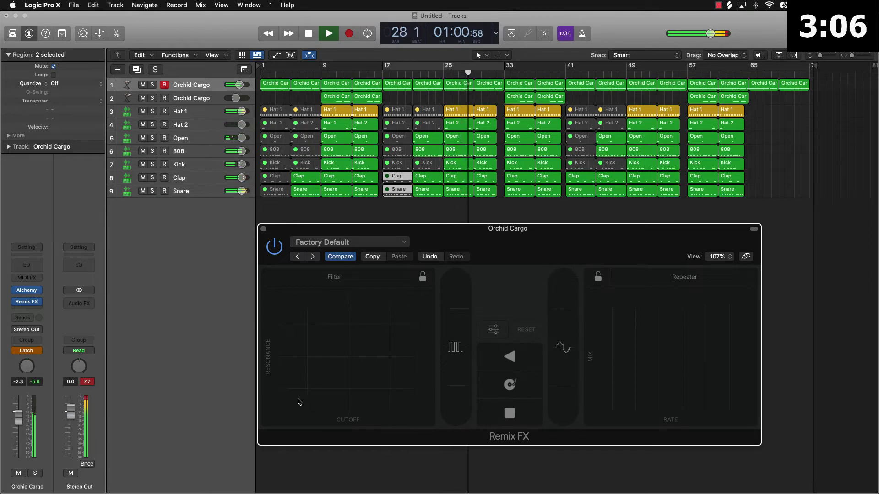
left_click_drag(291, 401, 356, 364)
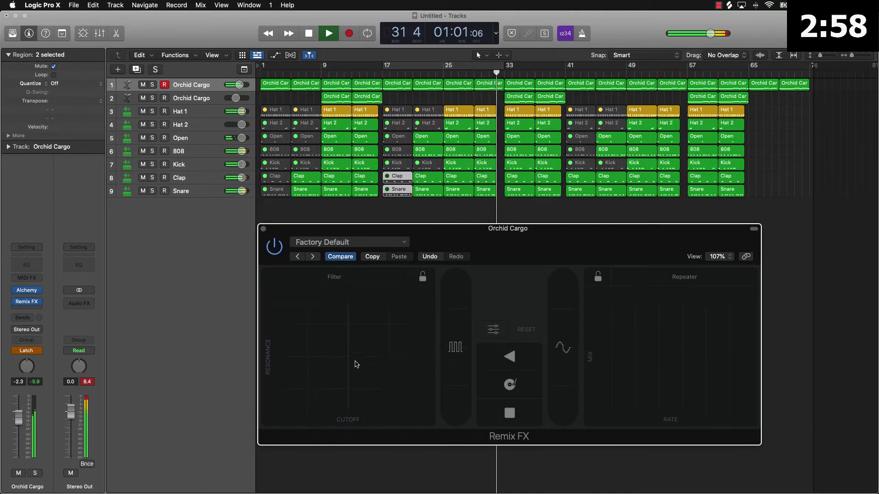
left_click_drag(457, 390, 454, 398)
key("space")
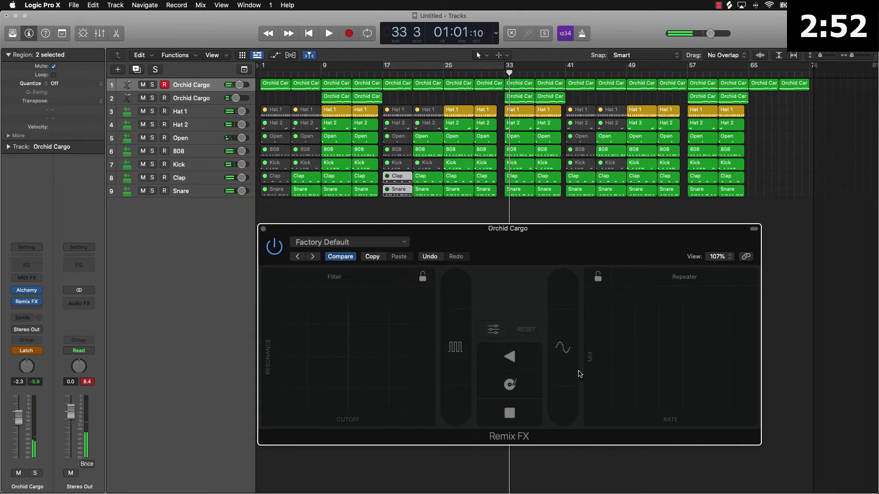
- Play from bar 38, record Remix FX gater automation around bar 43, and stop at bar 46
left_click(542, 75)
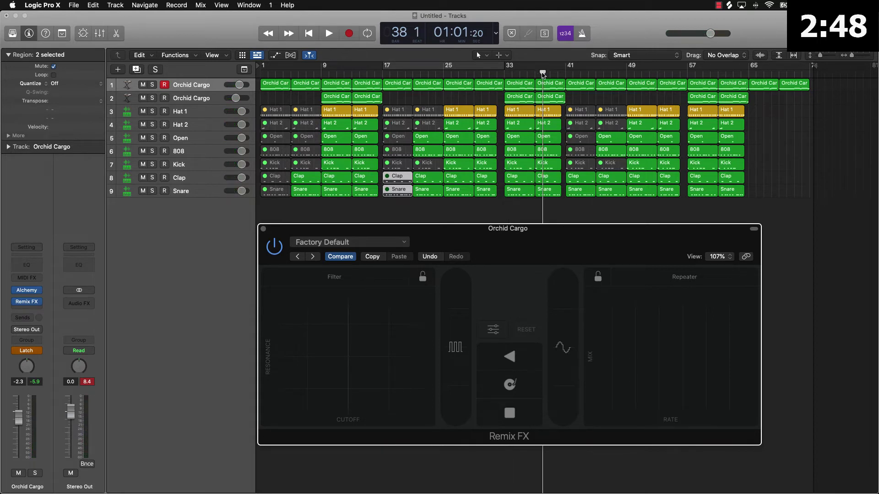
key("space")
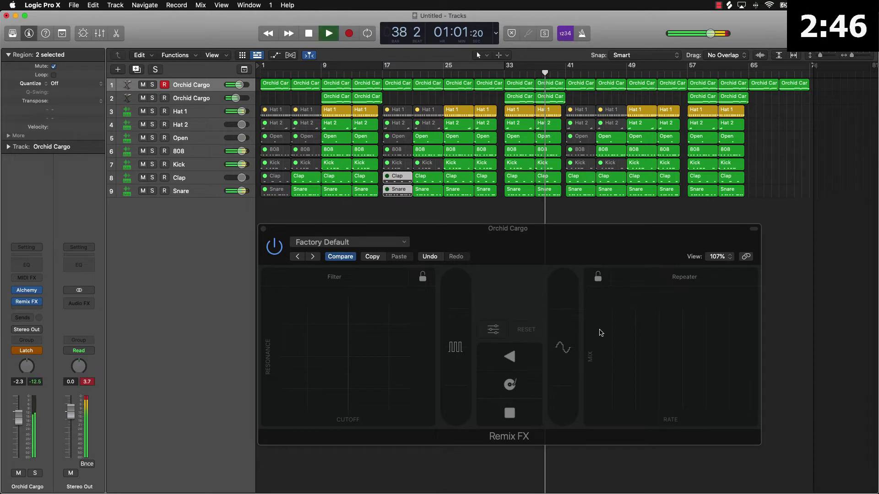
left_click(456, 355)
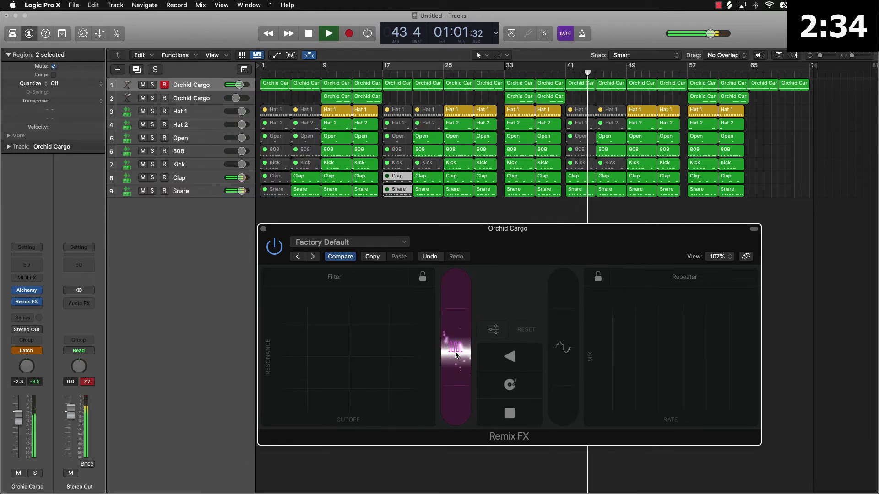
left_click_drag(456, 355, 458, 355)
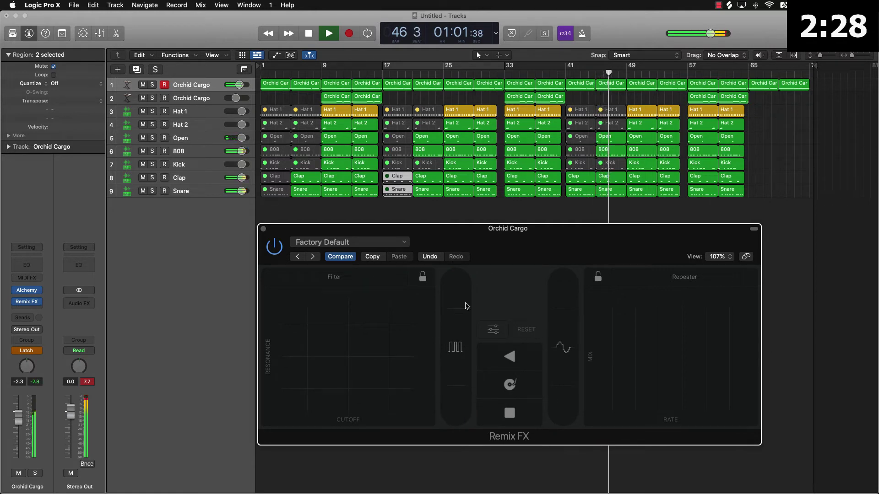
key("space")
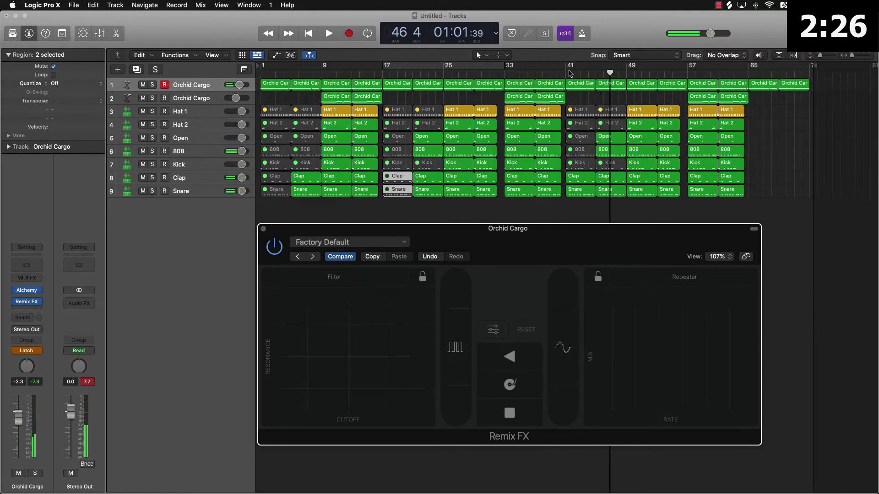
- Play from about bar 37, record Remix FX gater, repeater and filter automation, close the plug-in window, and stop around bar 58
left_click(537, 75)
key("space")
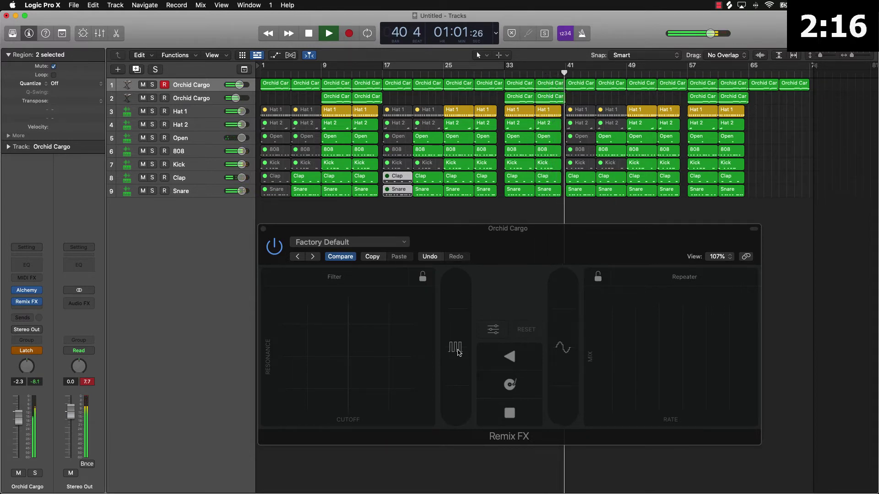
left_click_drag(458, 354, 457, 393)
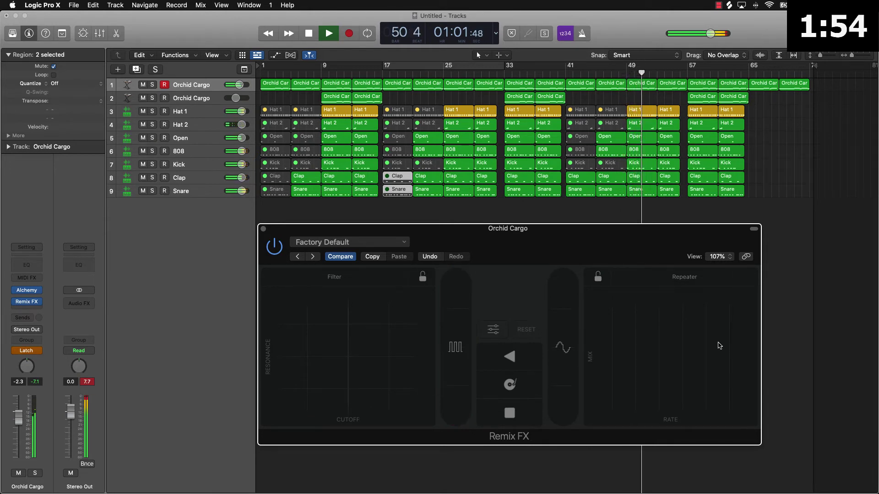
left_click_drag(718, 346, 716, 344)
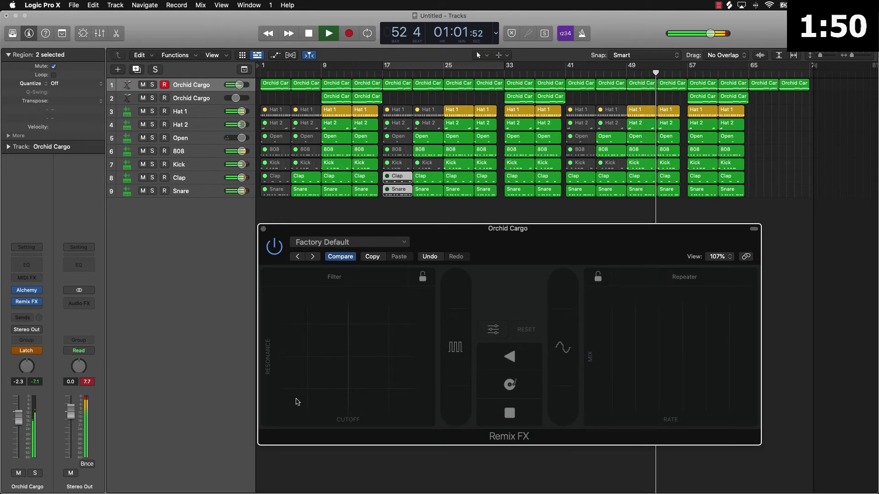
left_click_drag(296, 401, 346, 361)
left_click_drag(456, 398, 458, 397)
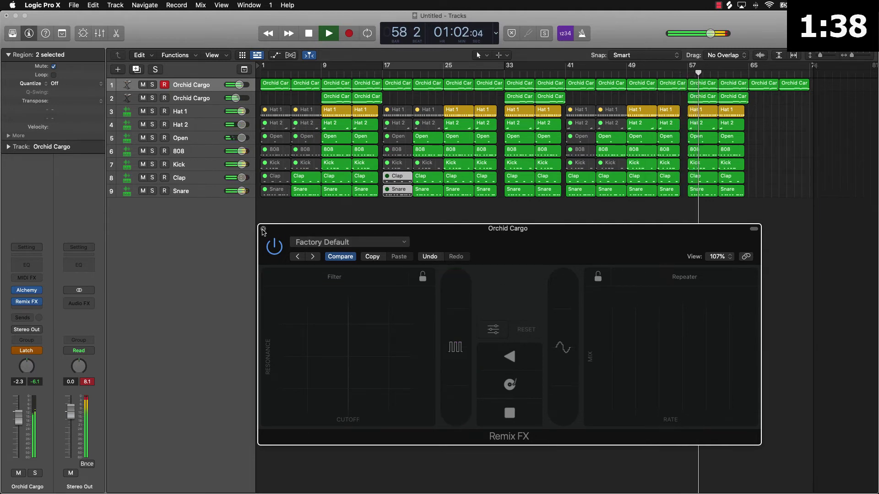
key("super+w")
left_click(407, 236)
key("space")
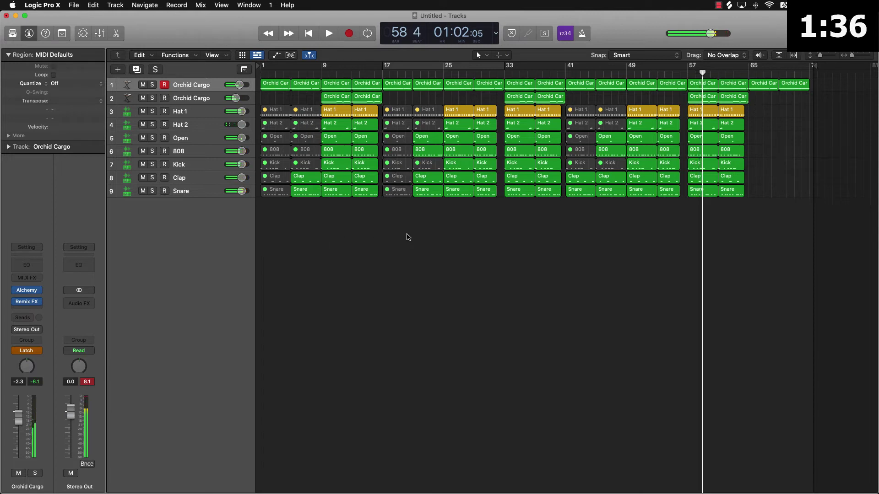
- Return to the song start and fade out the first Orchid Cargo track's volume automation from bar 65 to bar 73
key("Return")
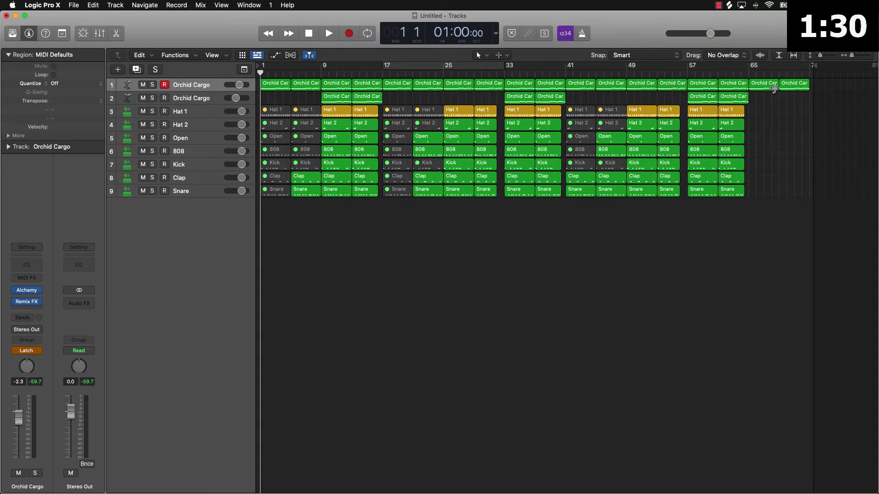
key("a")
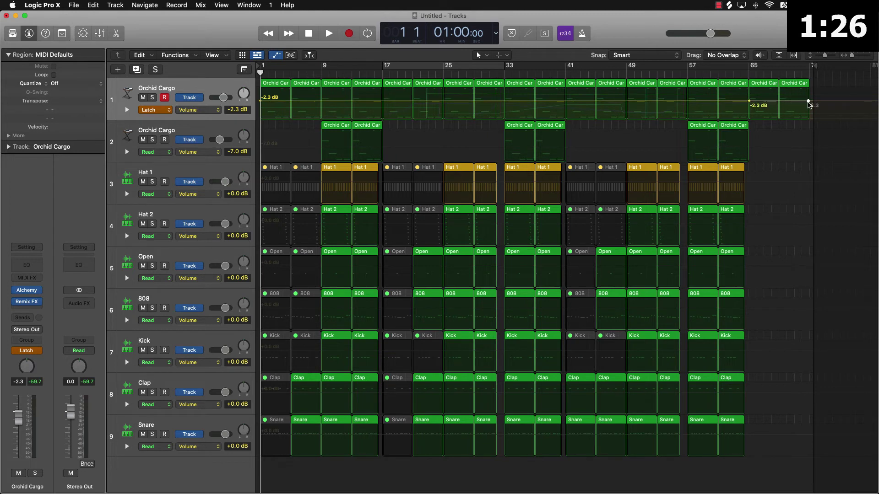
left_click_drag(809, 101, 809, 122)
key("a")
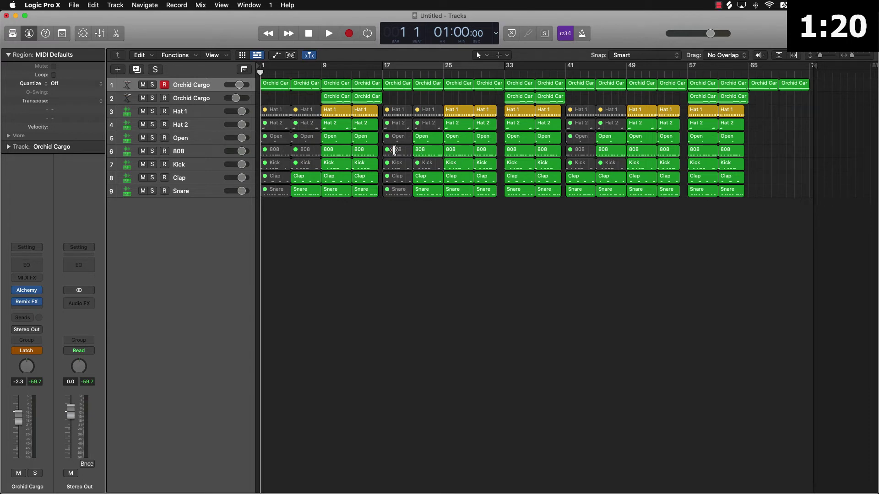
- Create a Quick Sampler software instrument track below the Snare track and load the EvaJ Tag setting
left_click(191, 195)
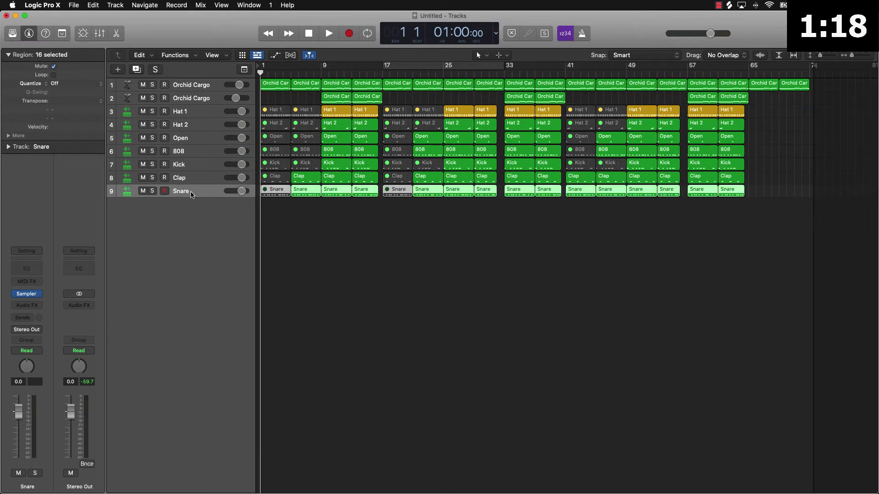
left_click(118, 70)
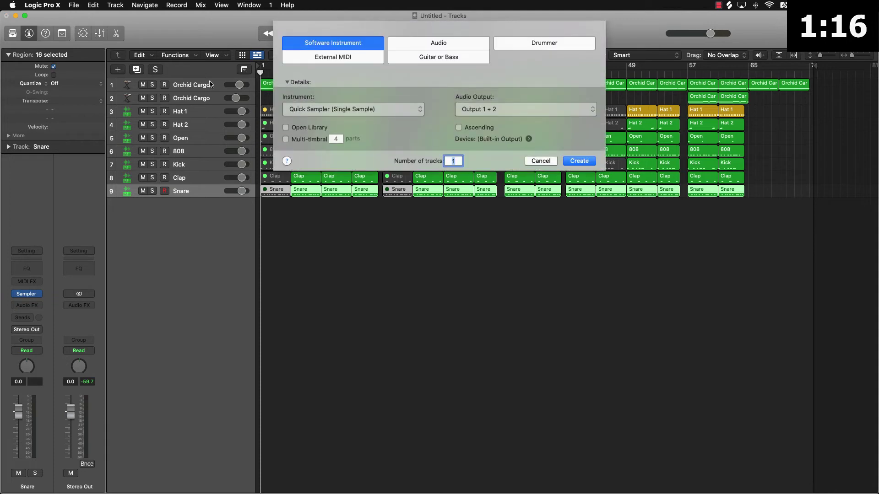
left_click(580, 161)
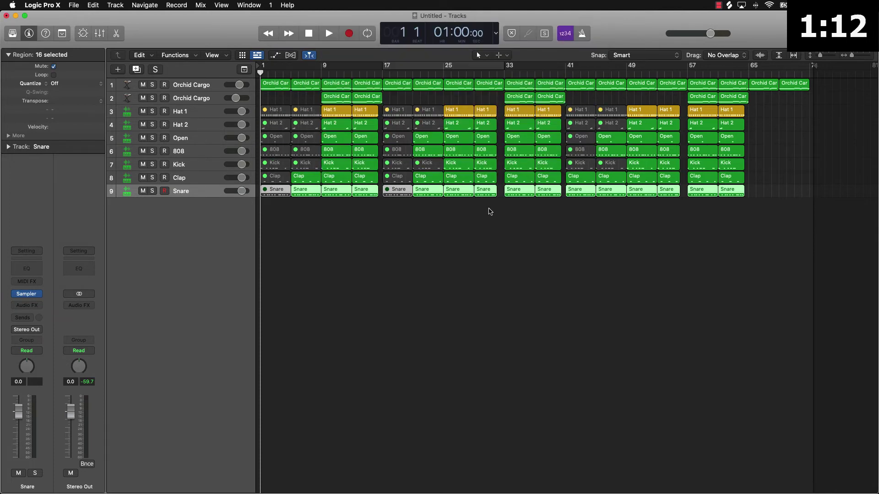
left_click(359, 144)
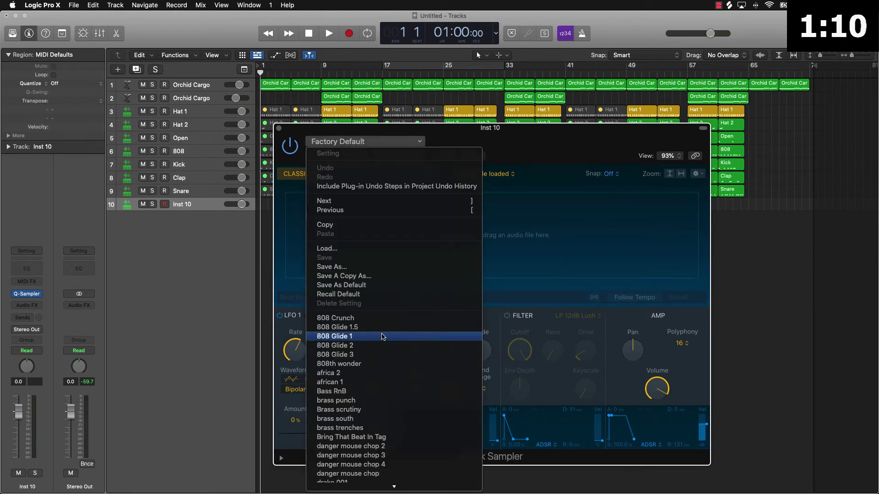
scroll(375, 357, "down", 4)
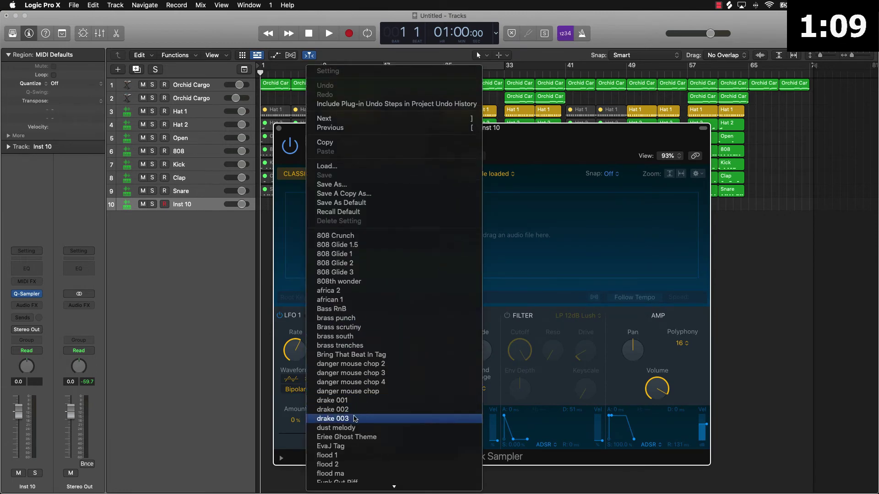
left_click(355, 446)
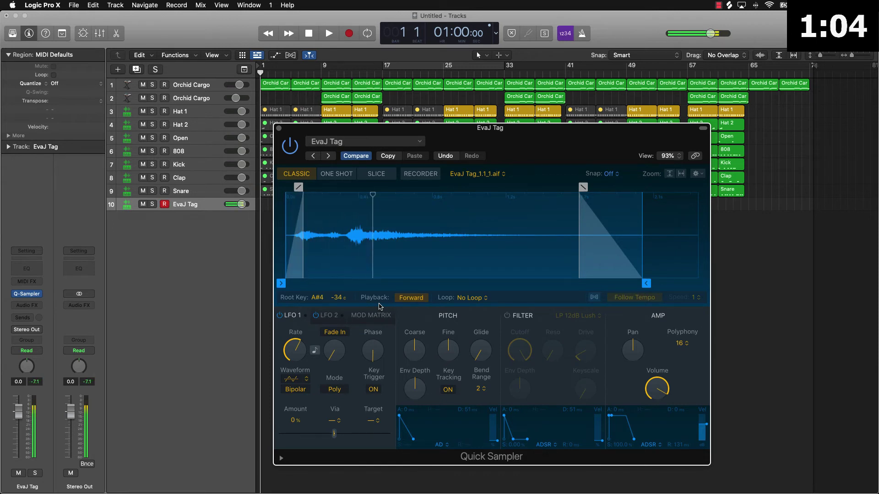
- Record the EvaJ Tag sample at bar 1 and close the Quick Sampler window
key("r")
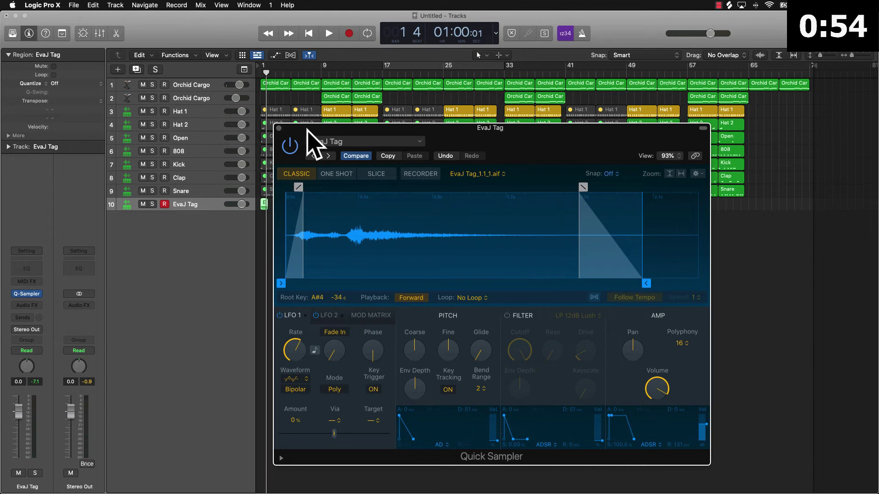
left_click(279, 129)
left_click(290, 216)
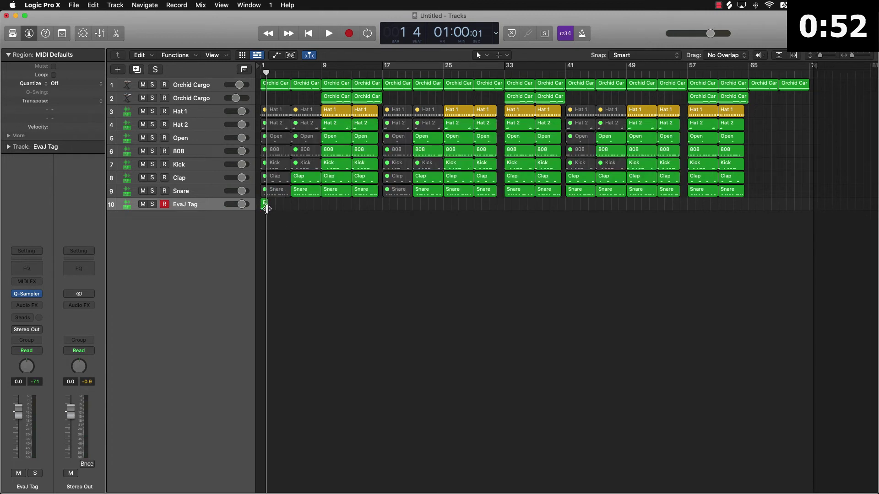
- Examine the recorded note in the EvaJ Tag region in the Piano Roll
left_click(265, 209)
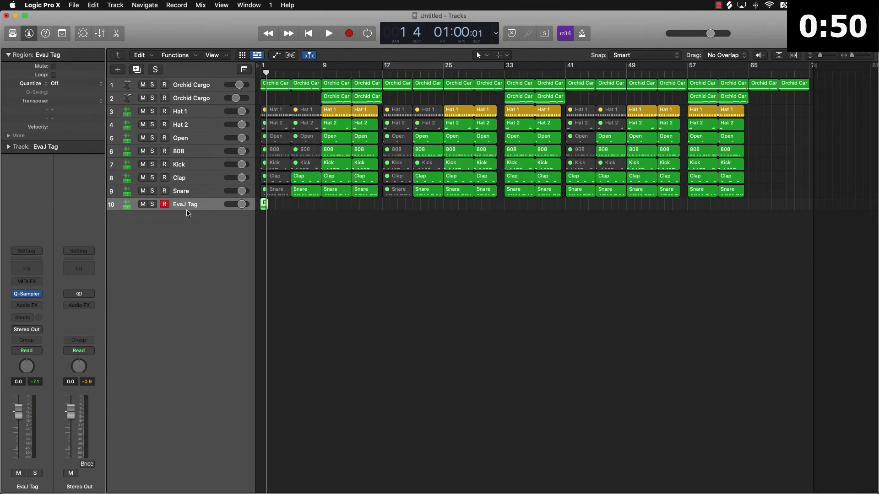
key("p")
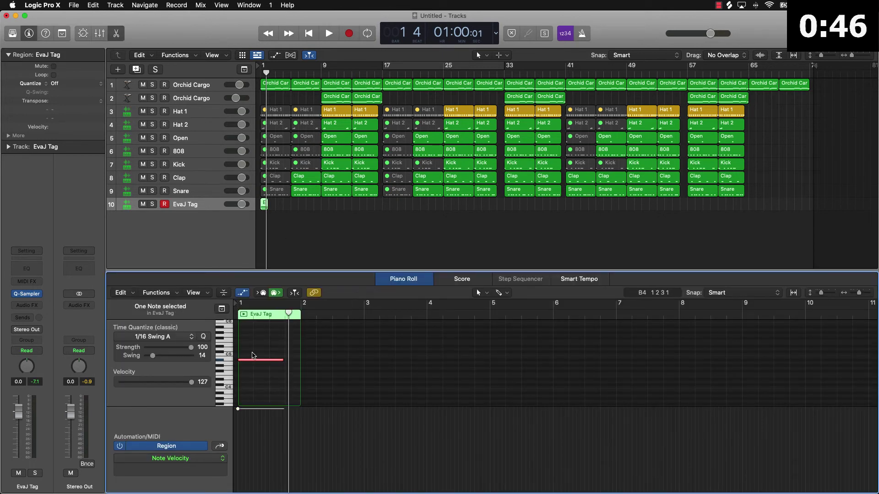
left_click(275, 351)
key("p")
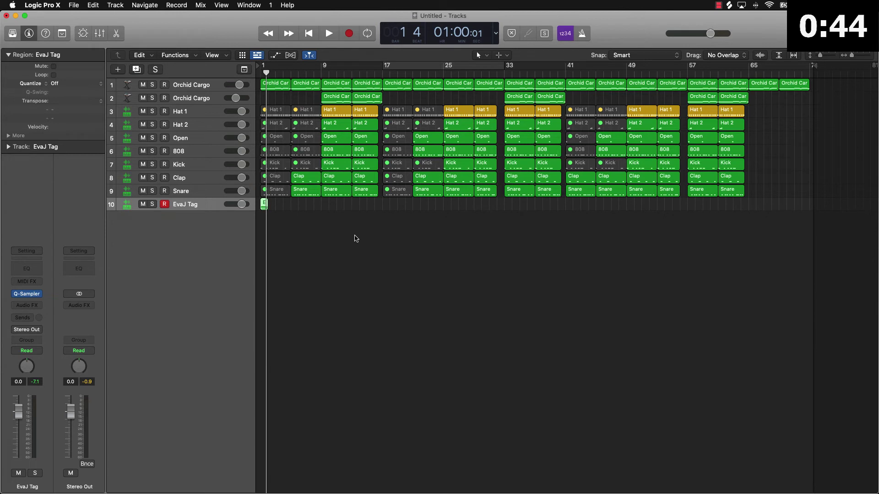
- Place the playhead at bar 7, and add another Quick Sampler track with the Bring That Beat In Tag setting
left_click(304, 72)
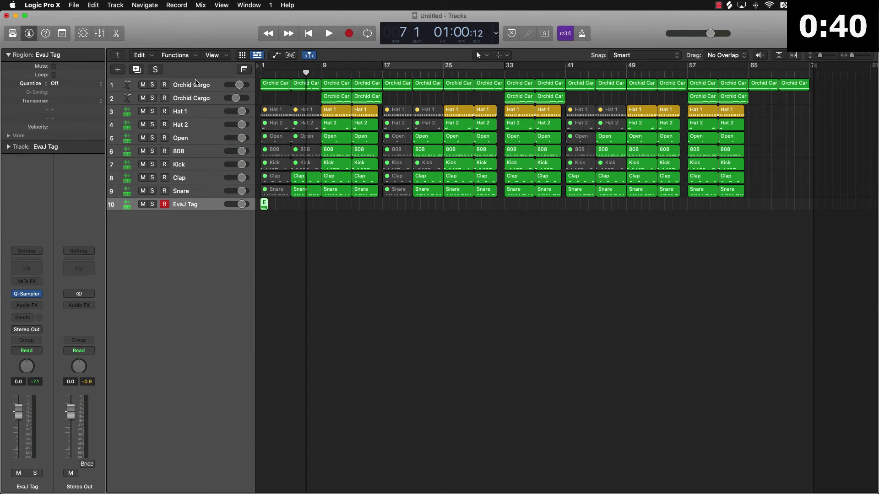
left_click(118, 69)
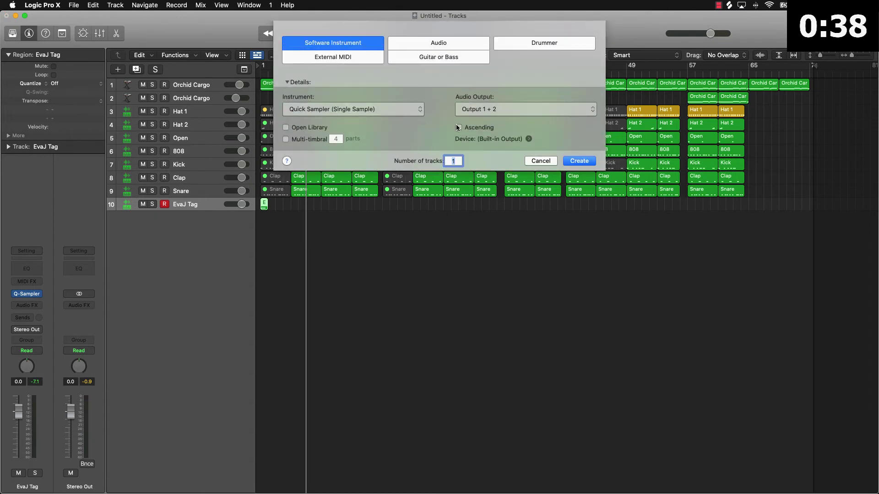
left_click(588, 162)
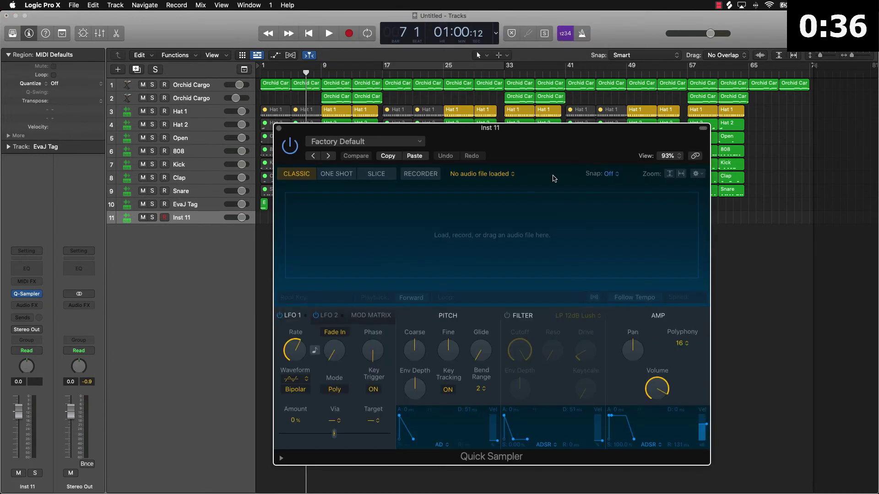
left_click(355, 140)
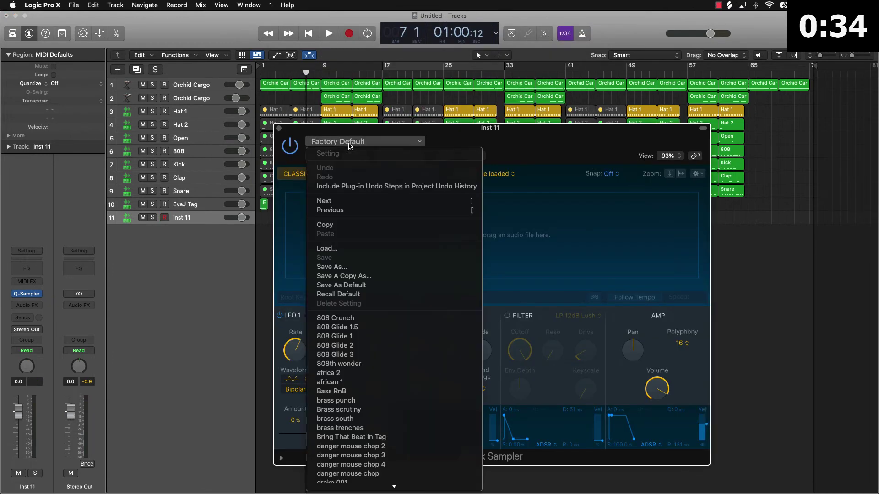
left_click(367, 437)
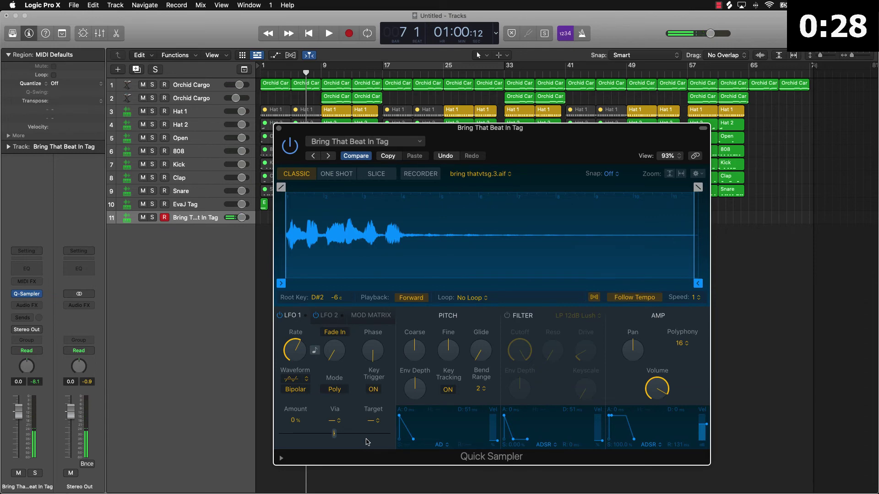
- Move Quick Sampler off the early bars and record the Bring That Beat In Tag from bar 7, leading into bar 9
left_click_drag(553, 143, 765, 127)
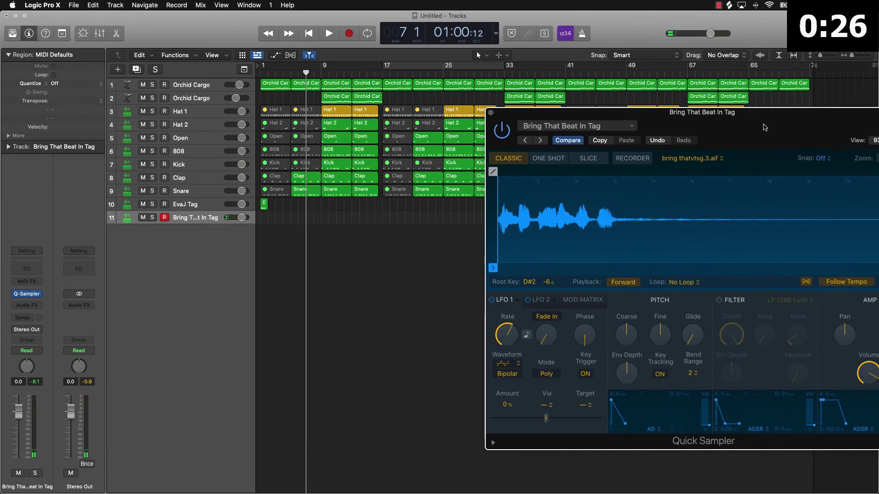
key("space")
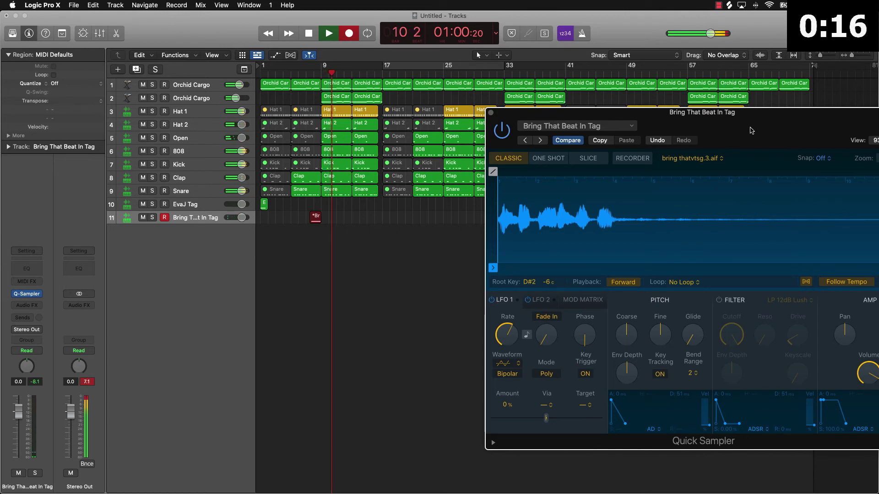
key("space")
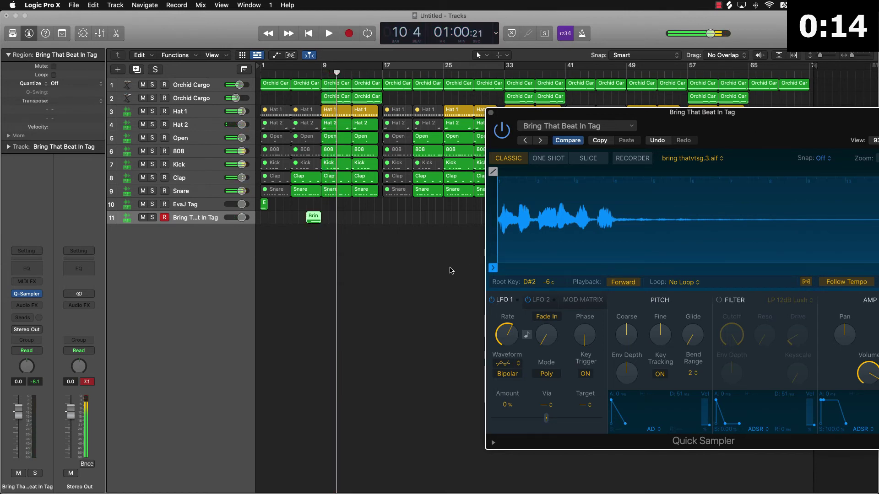
- Try moving the Bring That Beat In Tag region from bar 7 to bar 3
key("super+Right")
key("super+Right")
key("super+Right")
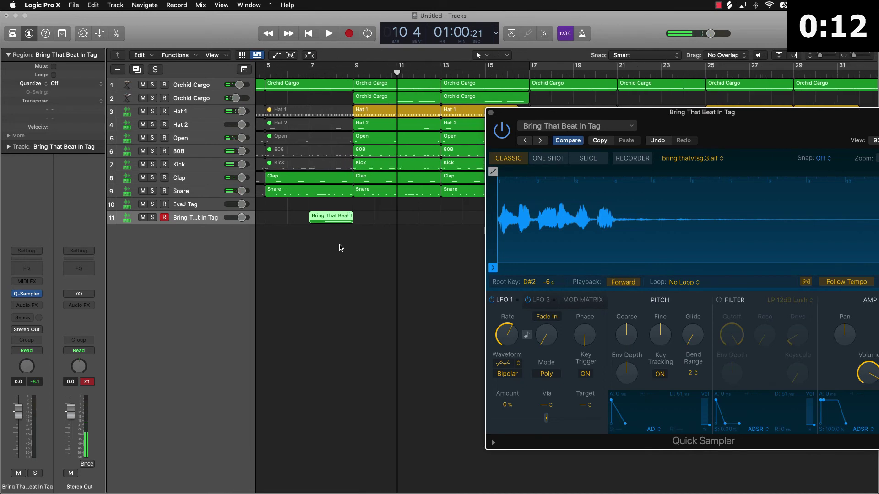
scroll(344, 248, "left", 5)
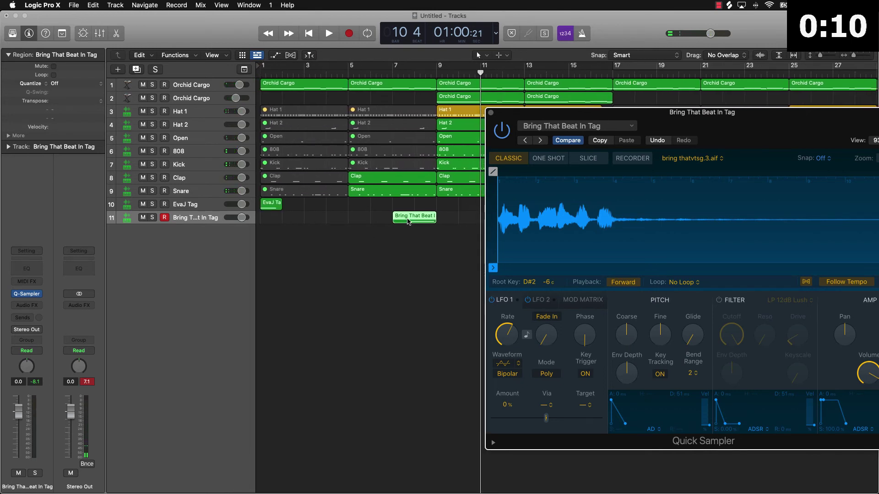
left_click_drag(406, 219, 319, 219)
left_click(362, 258)
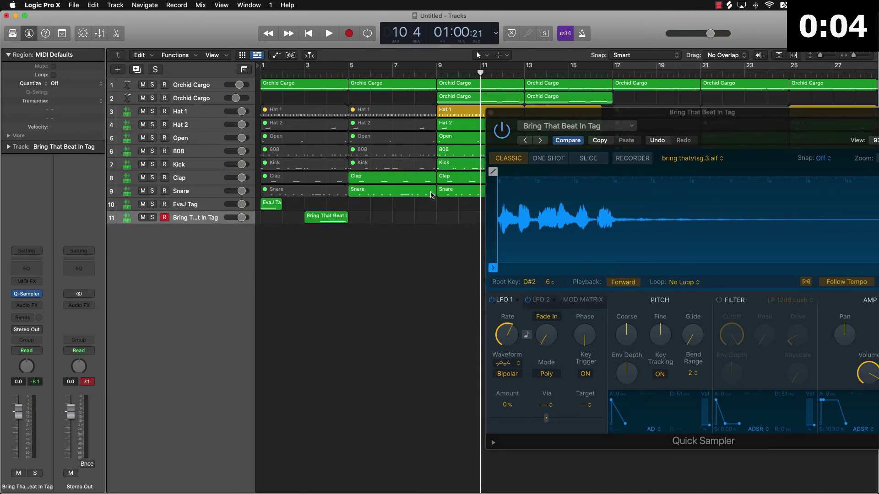
scroll(430, 194, "right", 5)
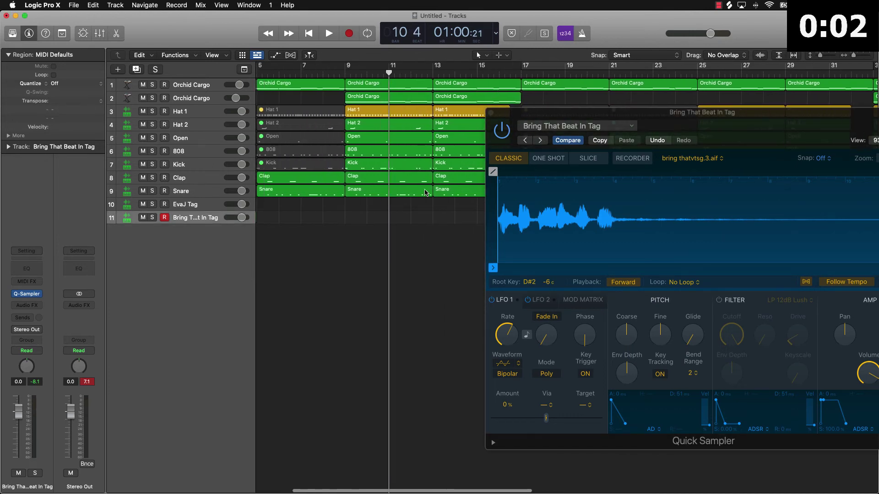
scroll(425, 193, "left", 1)
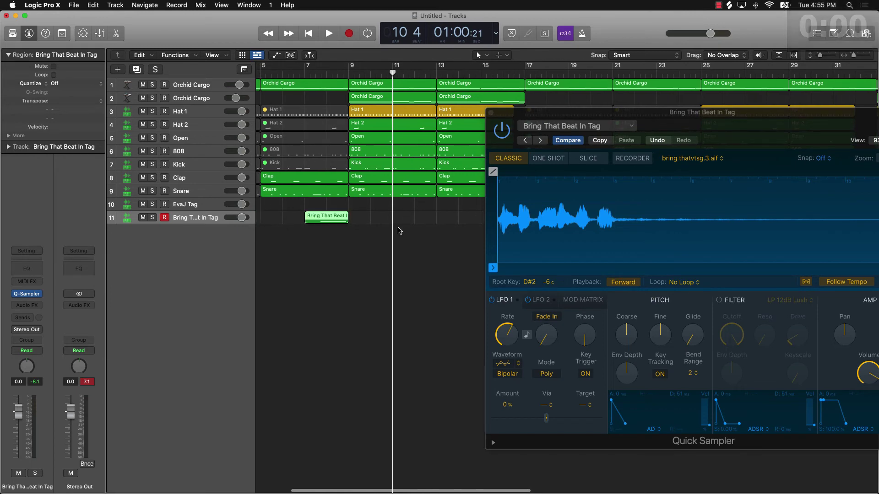
- Deselect the tag region at bar 7, fit the whole arrangement in view, and close the Quick Sampler window
left_click(305, 249)
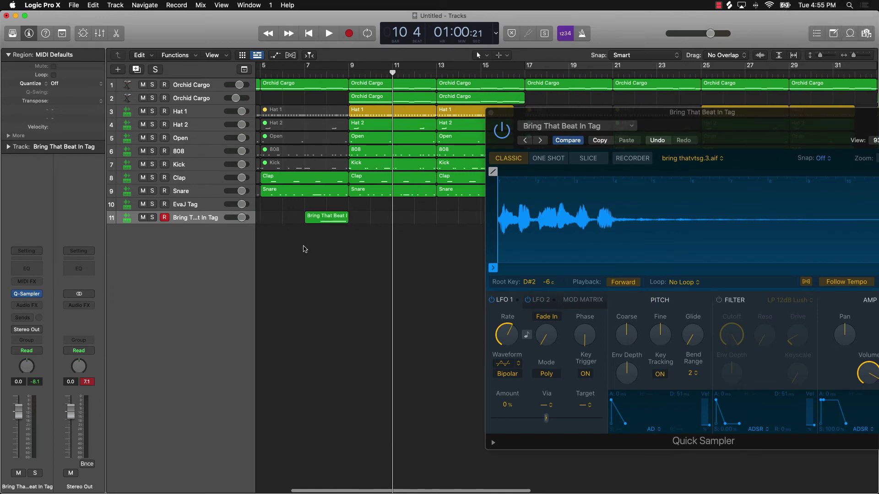
scroll(315, 248, "down", 5)
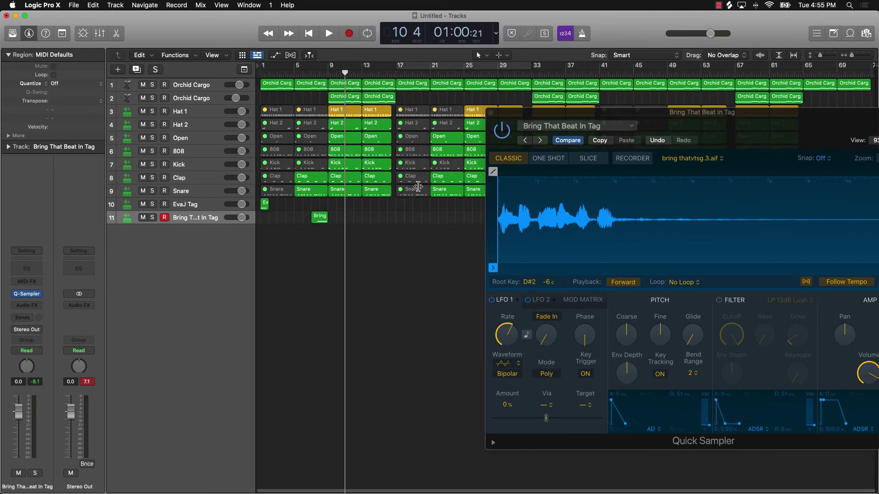
left_click(490, 114)
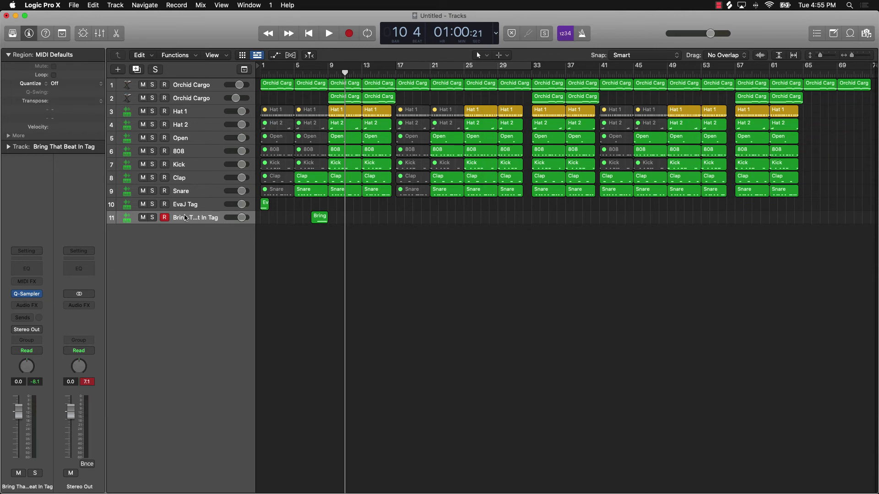
- Add another Quick Sampler track with the mega rev chord setting and close the Quick Sampler window
left_click(118, 70)
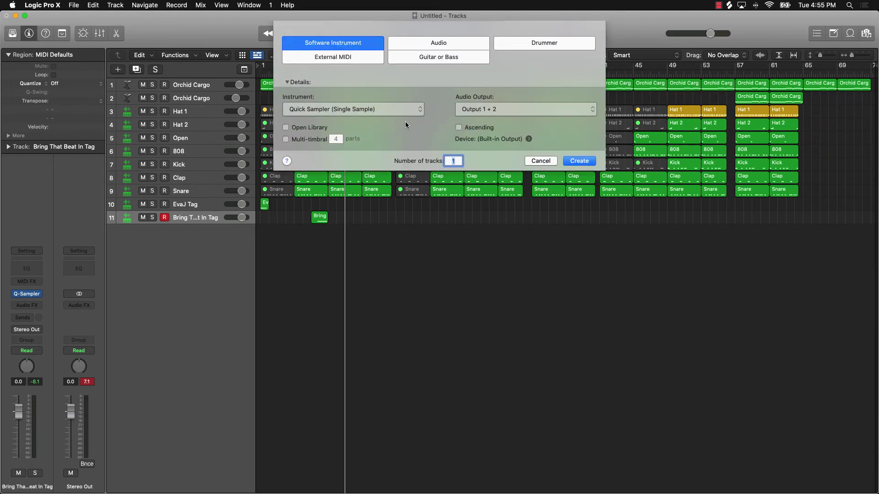
key("Return")
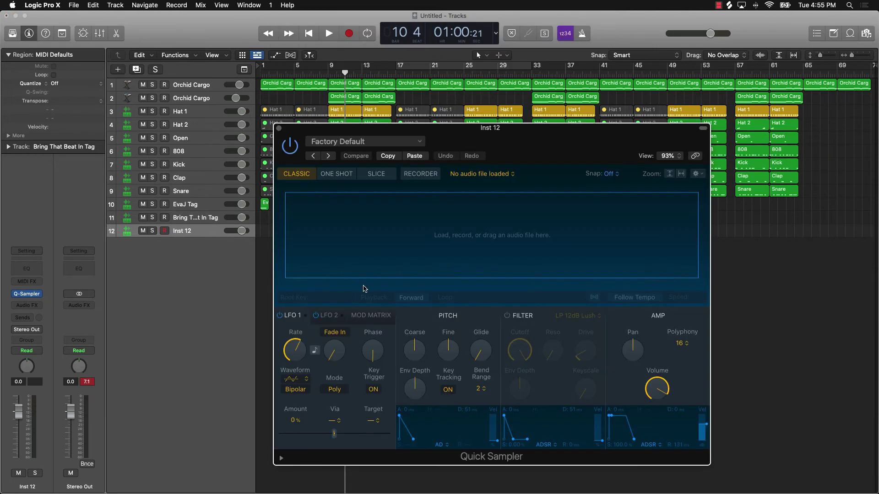
left_click(355, 140)
scroll(324, 464, "down", 15)
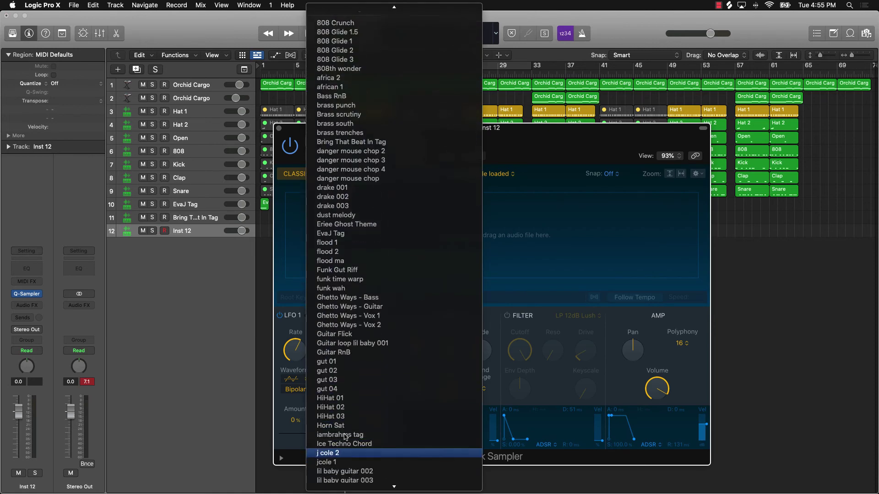
scroll(351, 423, "down", 5)
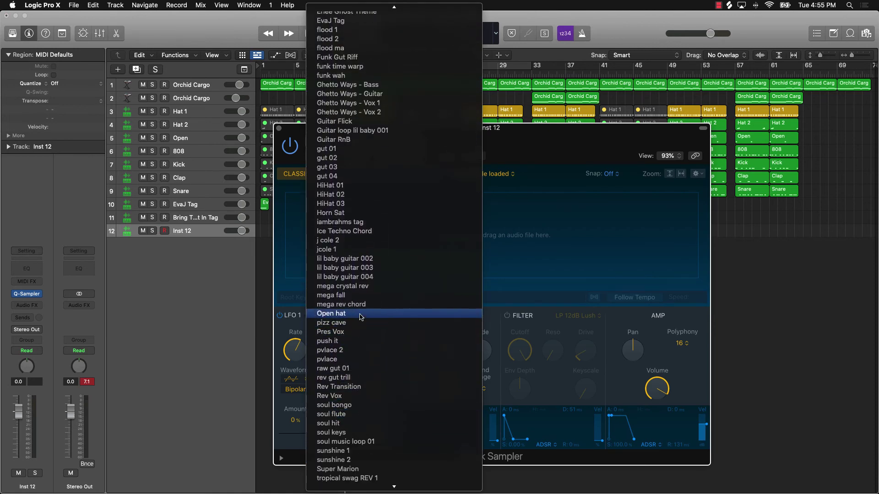
left_click(357, 305)
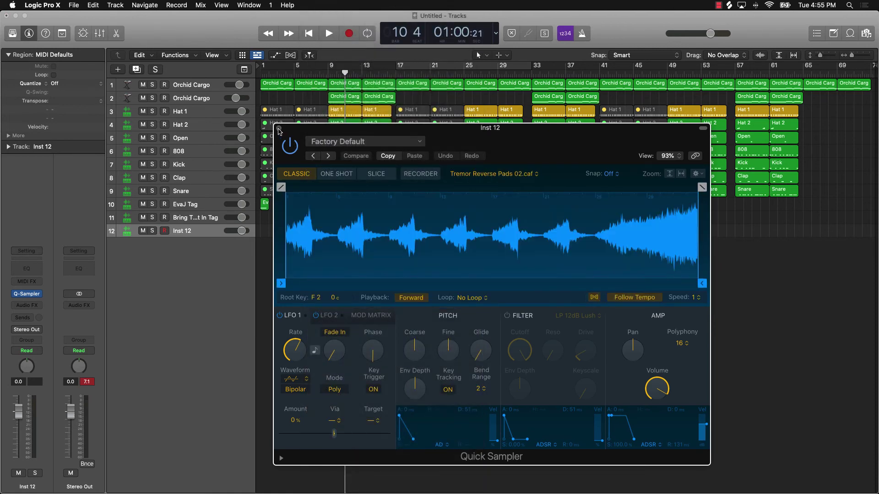
left_click(278, 128)
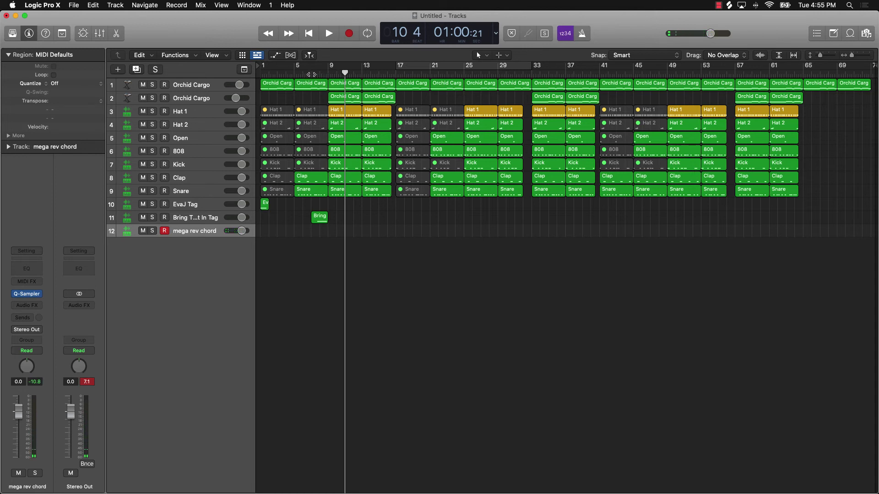
- Record the mega rev chord from bar 7, leading into bar 9, and extend the recorded region's start back to bar 5
left_click(311, 73)
key("r")
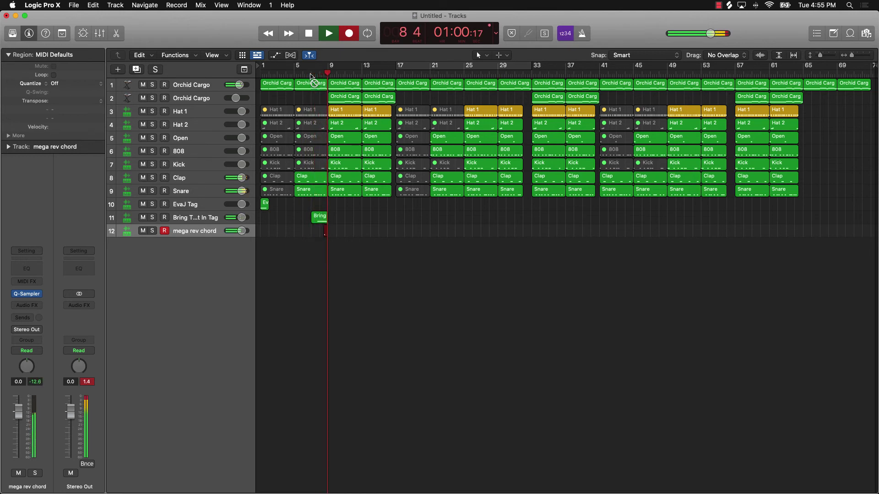
key("space")
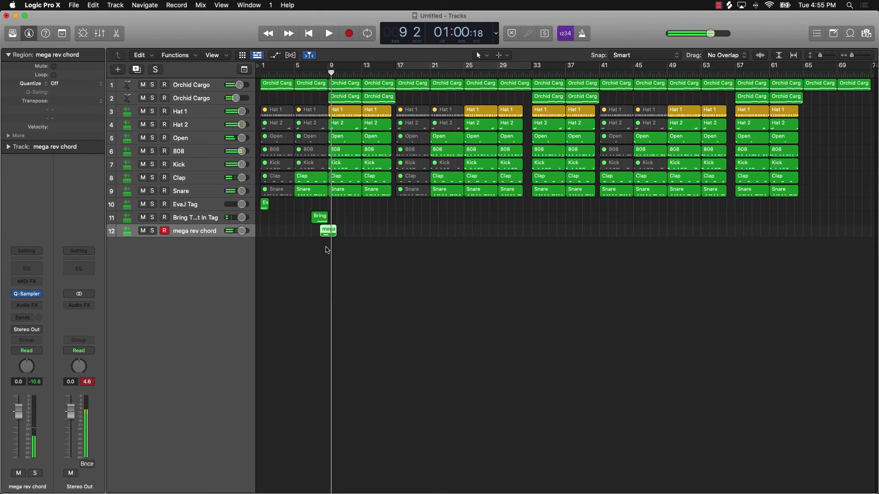
left_click_drag(321, 234, 294, 233)
- Rename the mega rev chord track as Rev and name the regions after their tracks
double_click(203, 230)
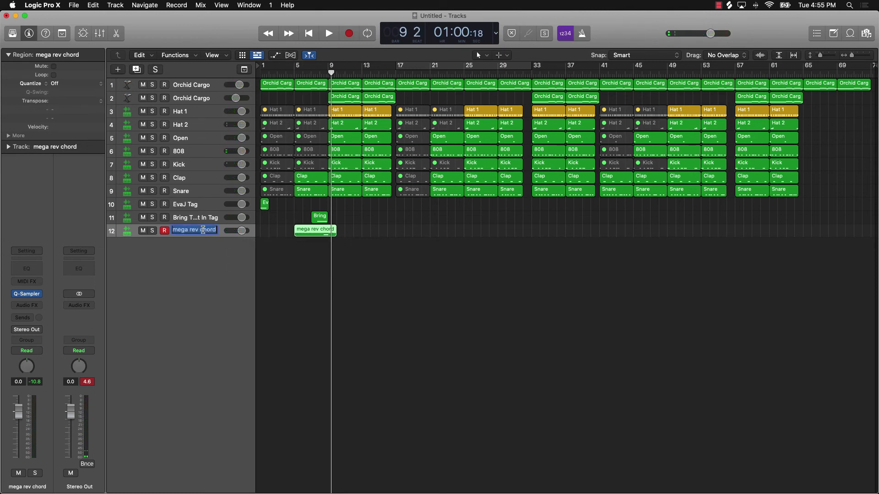
type("Rev")
key("Return")
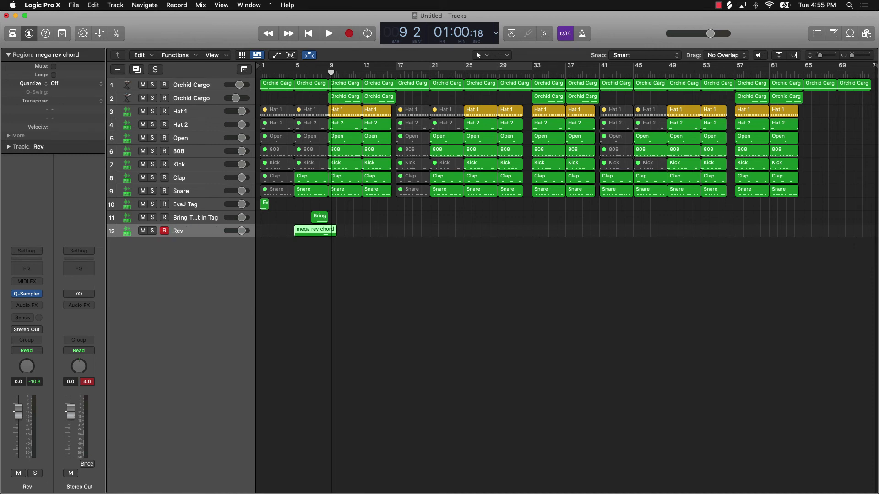
key("super+a")
key("alt+shift+n")
left_click(383, 275)
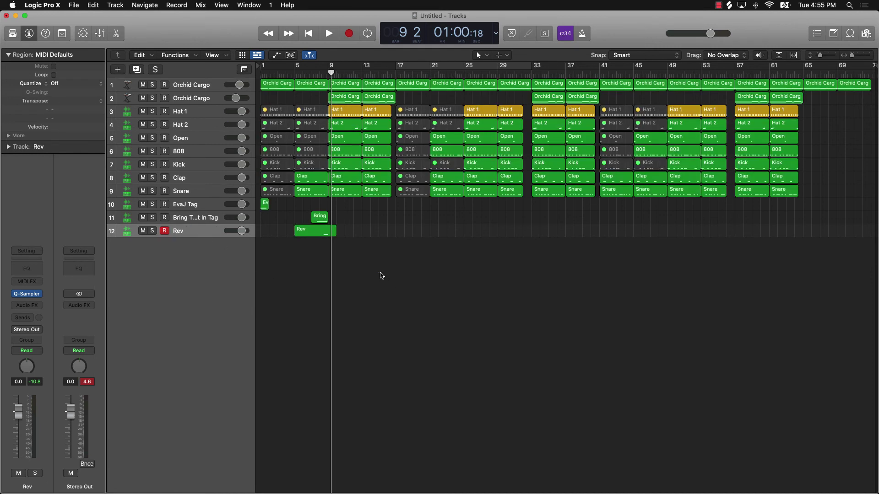
- Shorten the Rev region to end at bar 9 and copy it every eight bars from bar 13 through bar 61
left_click_drag(333, 233, 713, 232)
left_click(742, 275)
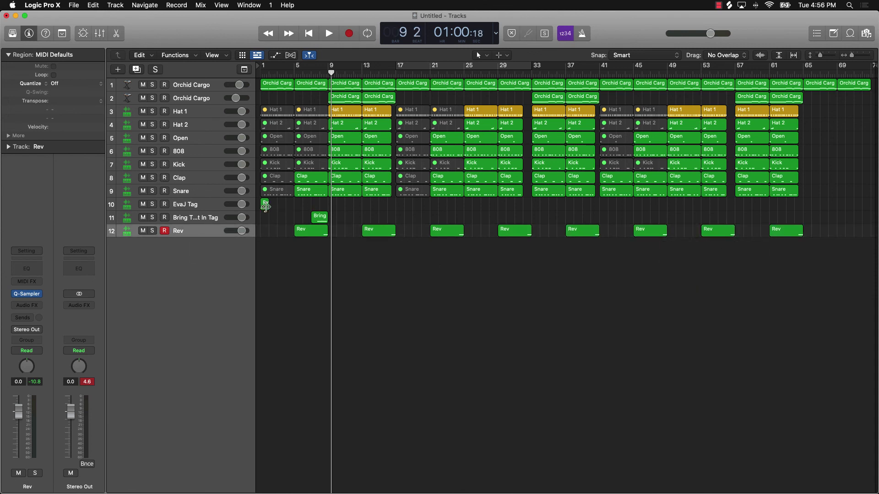
- Copy the EvaJ Tag region to bar 69 on the Bring That Beat In Tag track and automate that track's volume downward from bar 65
left_click_drag(267, 210, 844, 215)
key("a")
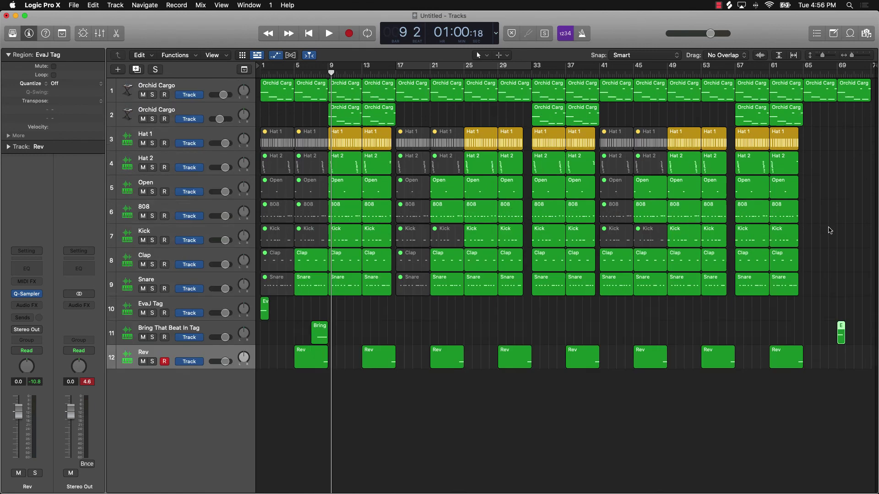
left_click(804, 405)
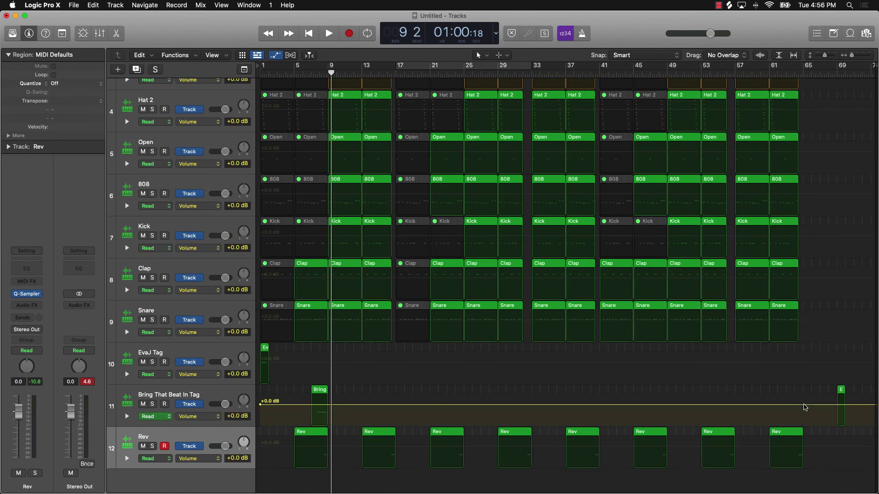
scroll(804, 408, "right", 1)
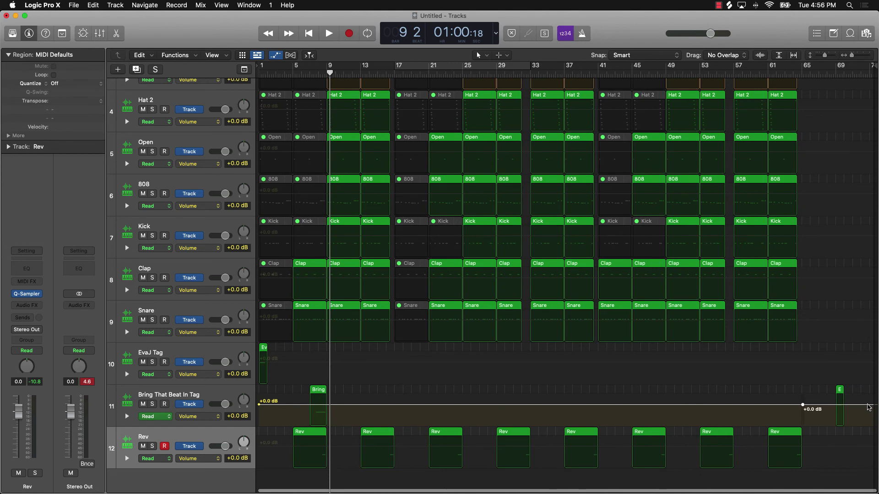
left_click_drag(870, 405, 872, 433)
key("a")
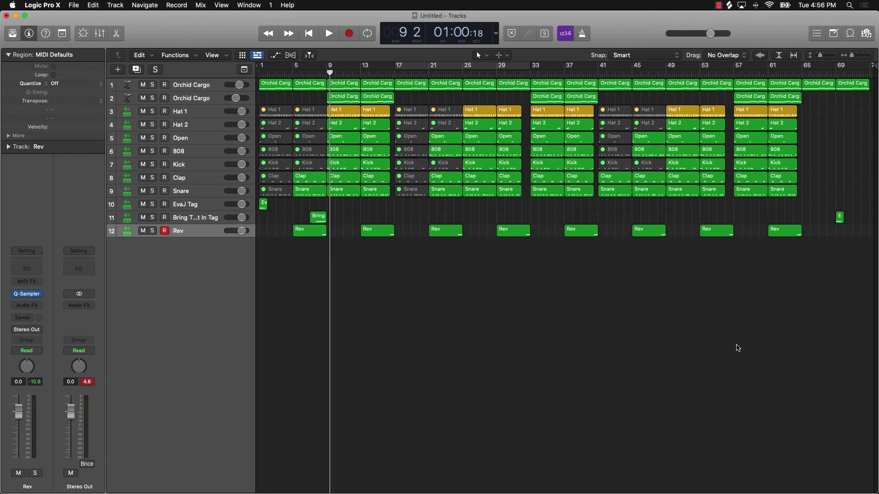
- Rename the first Orchid Cargo track as Orchid Cargo 1 and the second as Orchid Cargo 2
left_click(722, 327, "ctrl+alt")
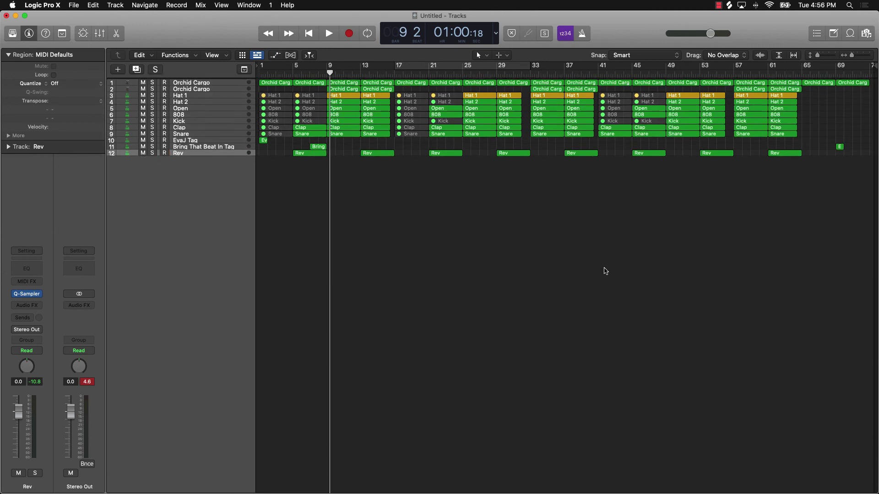
left_click(194, 83)
double_click(223, 81)
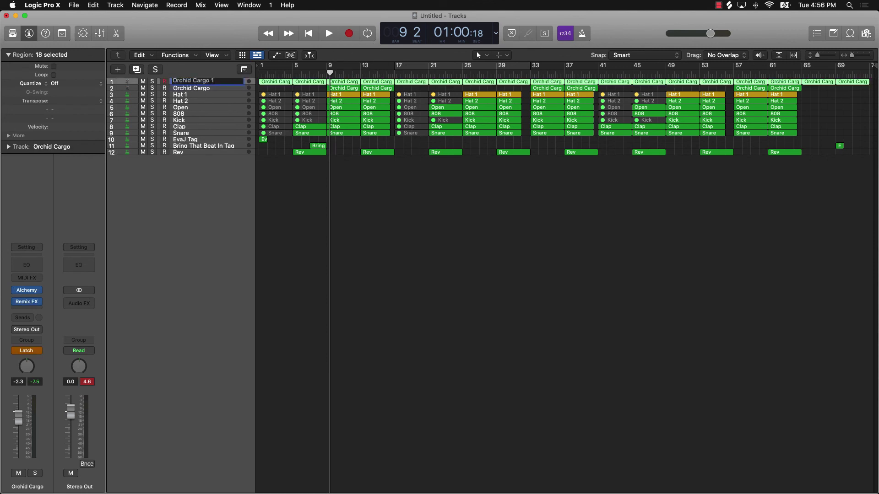
double_click(218, 87)
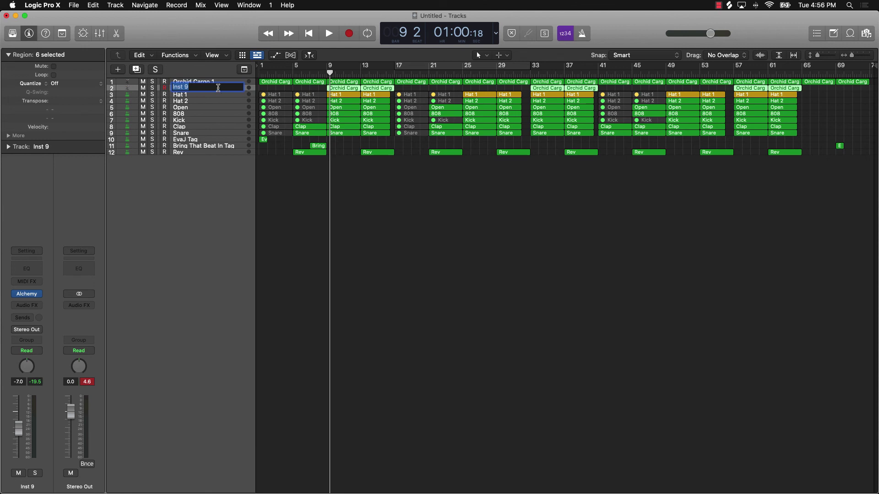
double_click(217, 81)
key("super+c")
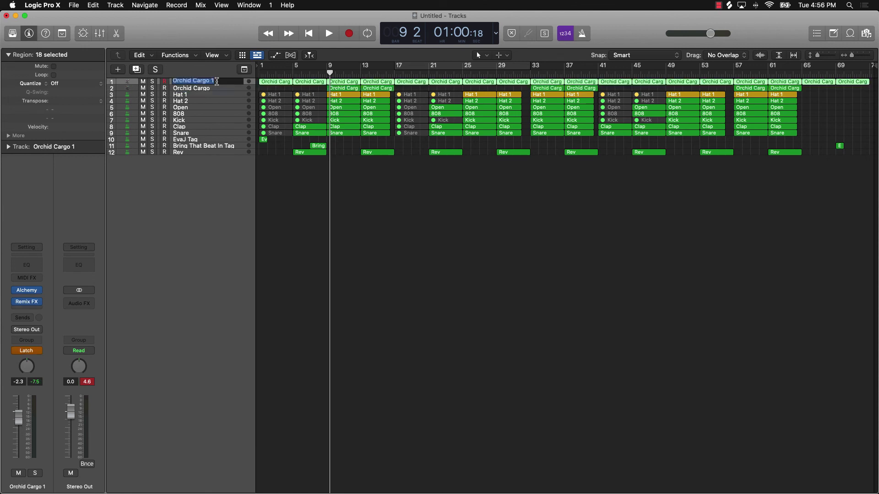
double_click(205, 88)
key("super+v")
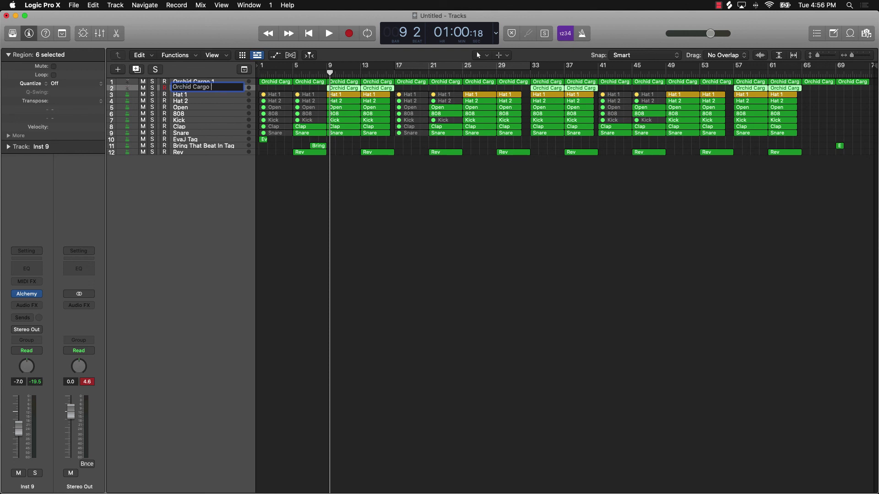
type("2")
key("Return")
left_click(465, 250)
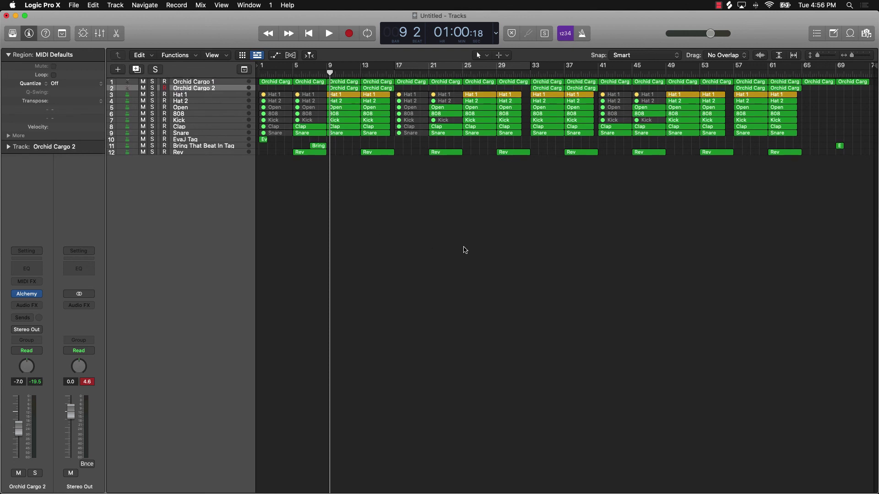
scroll(416, 244, "up", 5)
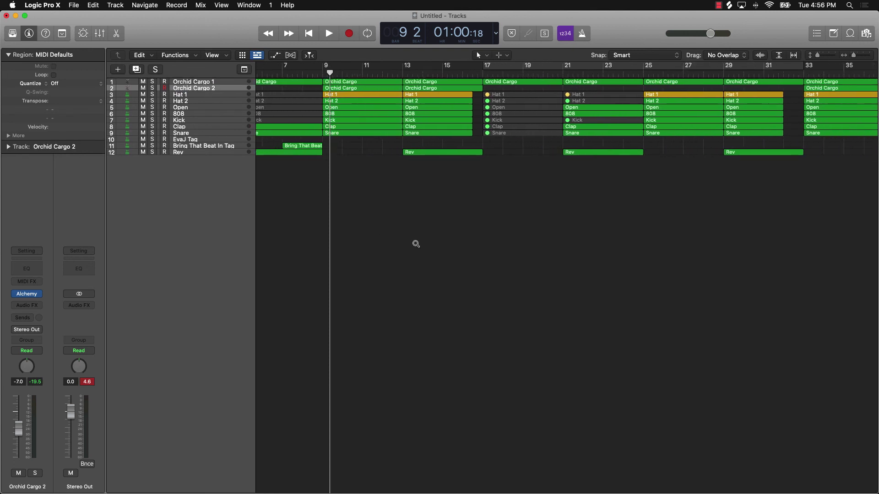
scroll(416, 243, "down", 5)
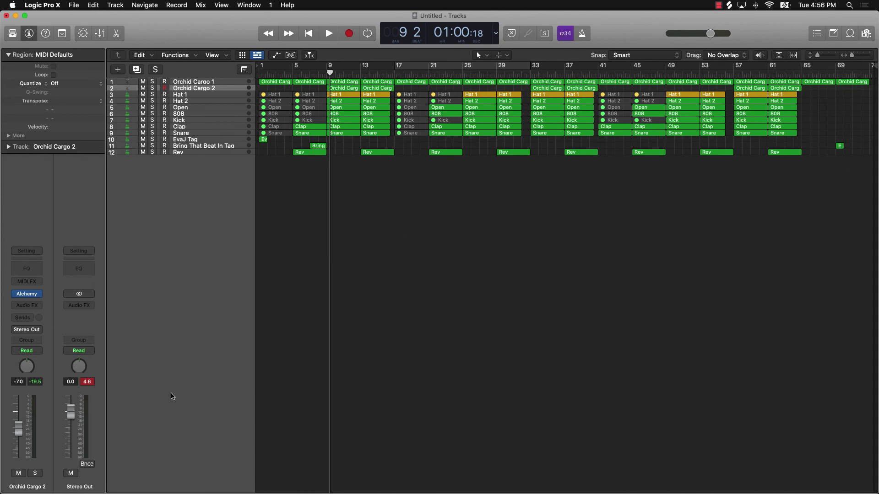